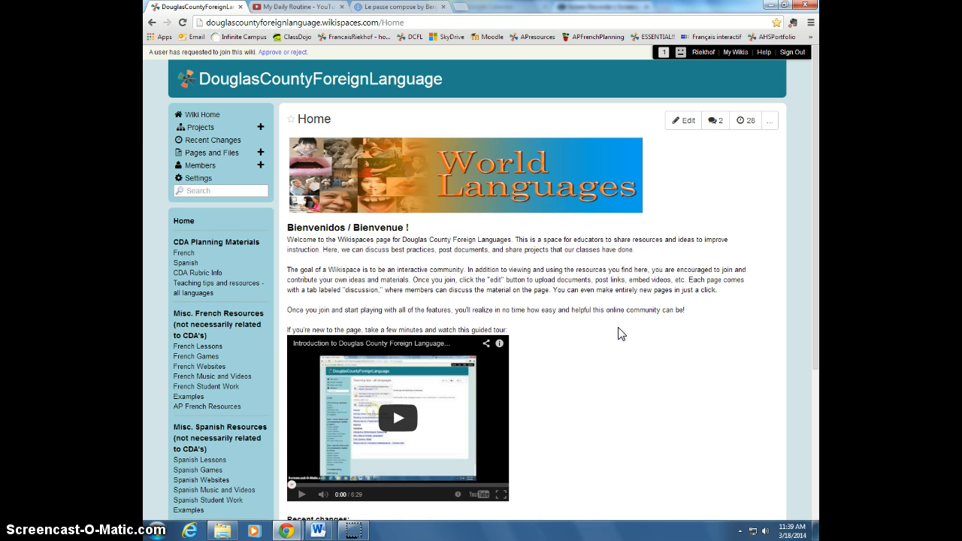
Open the wiki's WikiTraining page for editing
scroll(621, 333, down, 3)
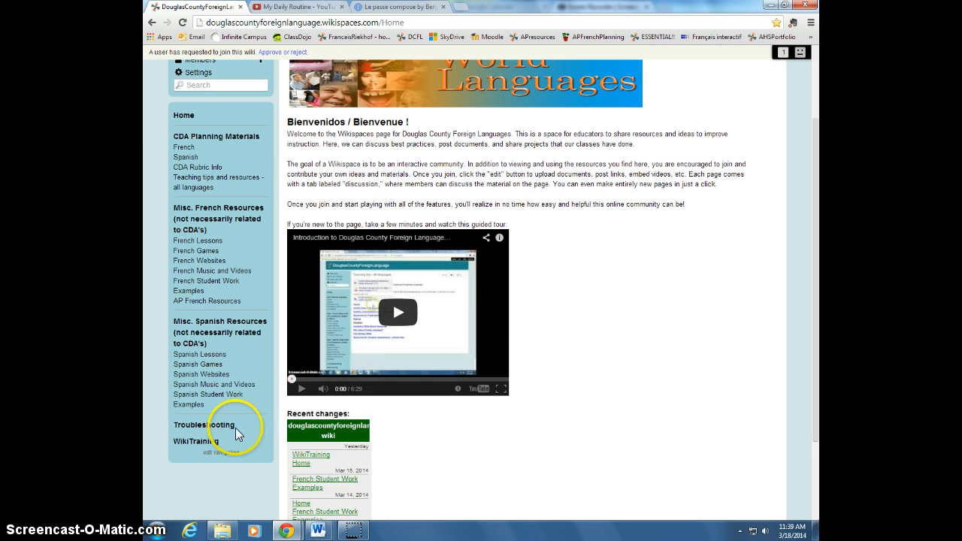
click(198, 443)
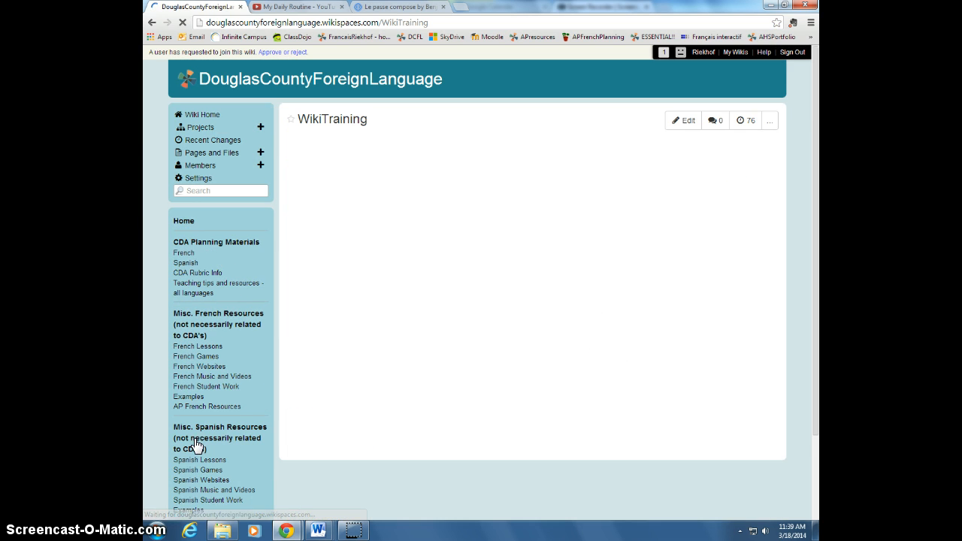
click(554, 361)
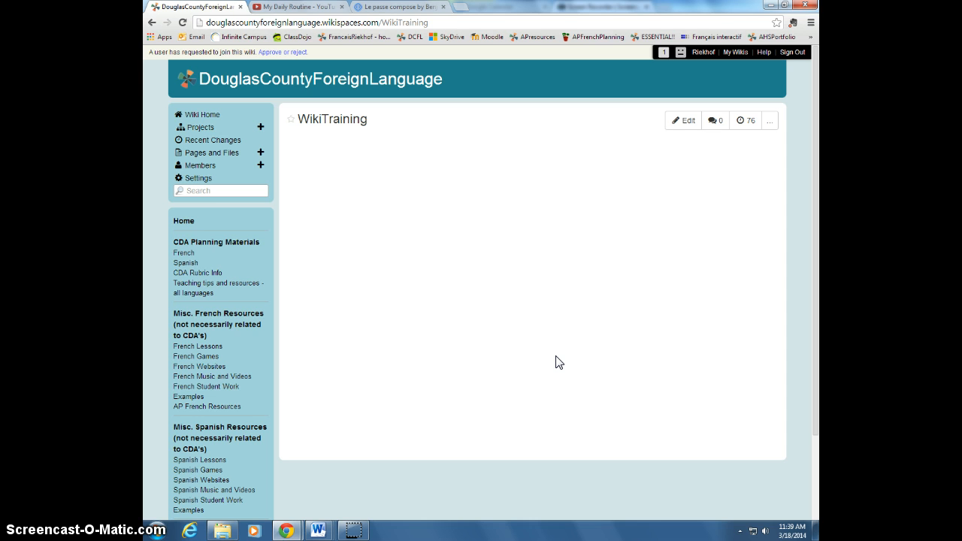
click(582, 326)
click(671, 122)
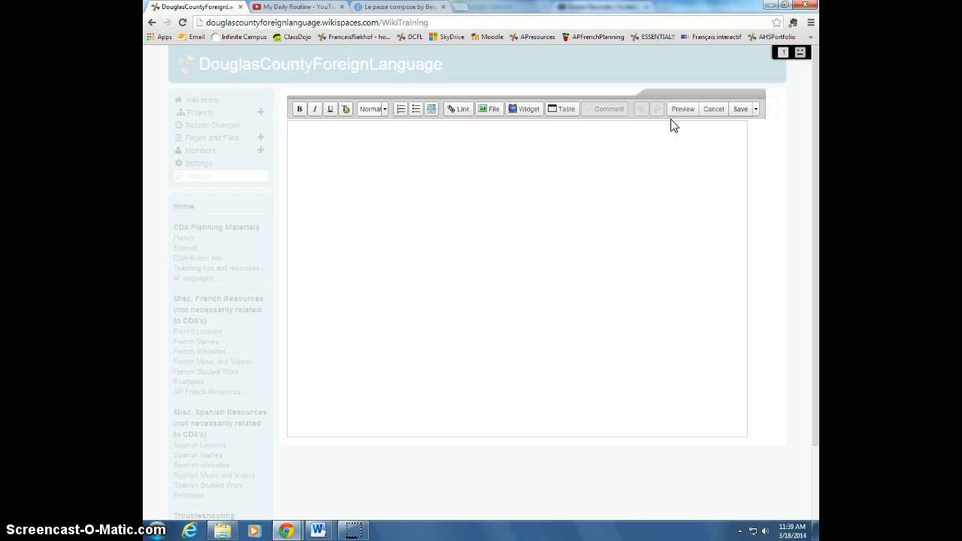
Enter the description line "This is a file about..." on the page and start a new line below it
click(573, 215)
text(This is a file about ....)
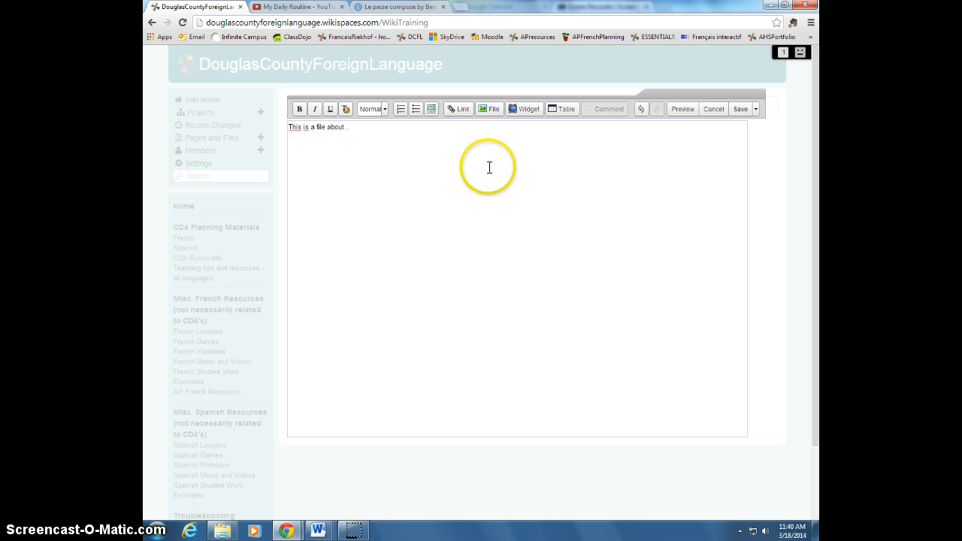
key(Return)
Upload the file bonvoyage_2 from the Foreign Language Shared (T:) drive to the wiki
click(490, 113)
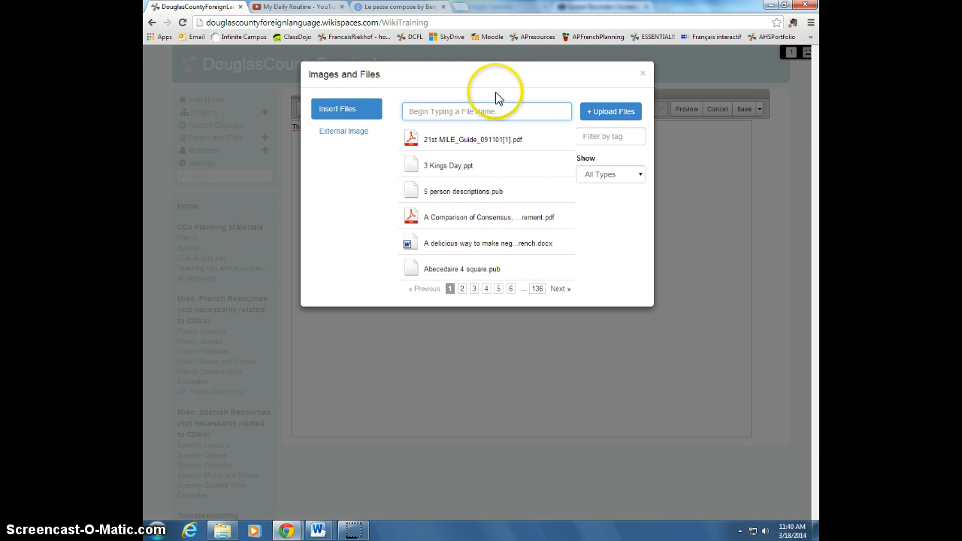
click(590, 113)
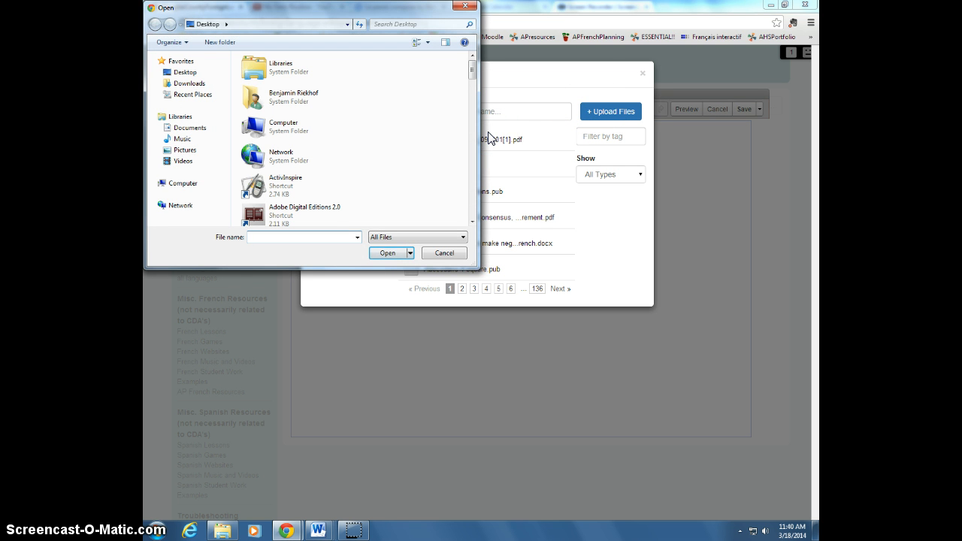
click(180, 185)
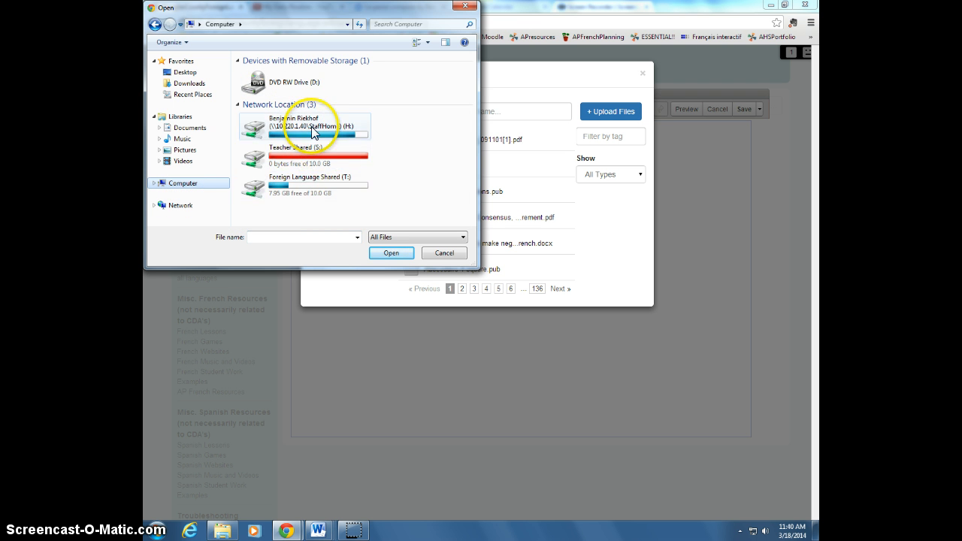
double_click(300, 197)
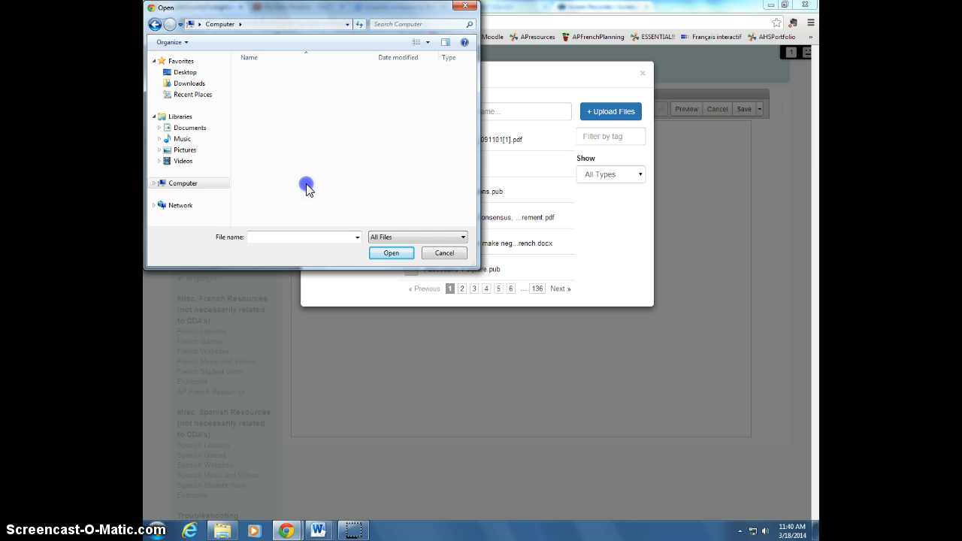
scroll(348, 121, down, 2)
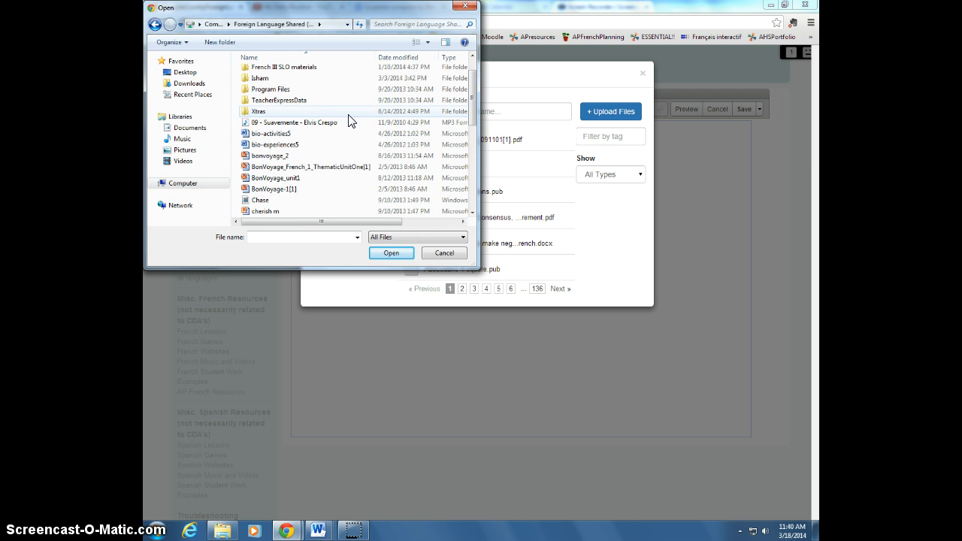
scroll(348, 120, down, 1)
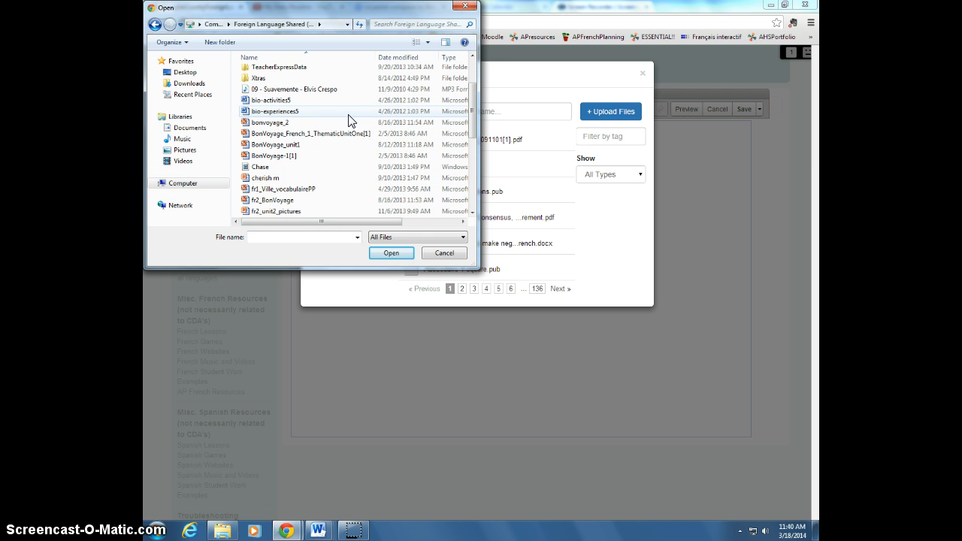
double_click(311, 123)
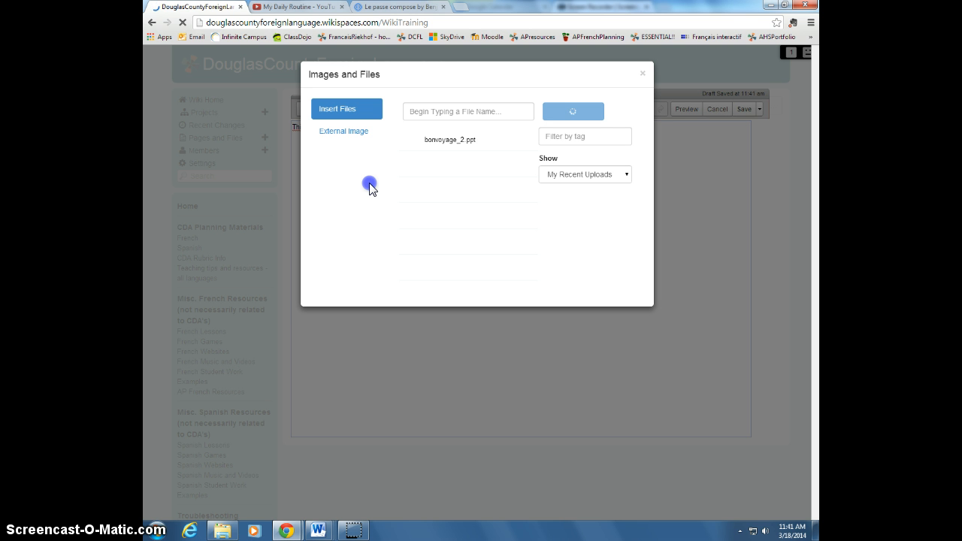
Insert the uploaded bonvoyage_2.ppt below the description line and deselect it
click(419, 142)
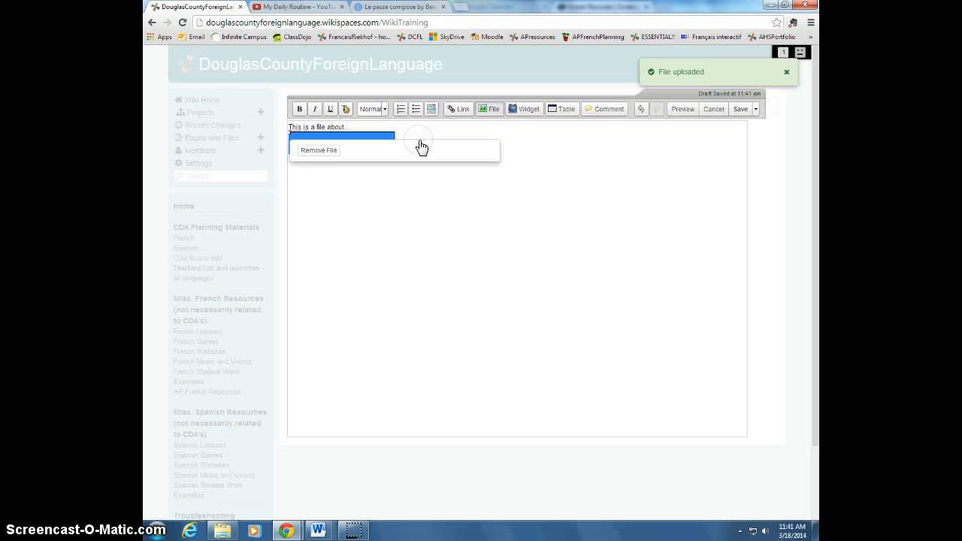
click(407, 200)
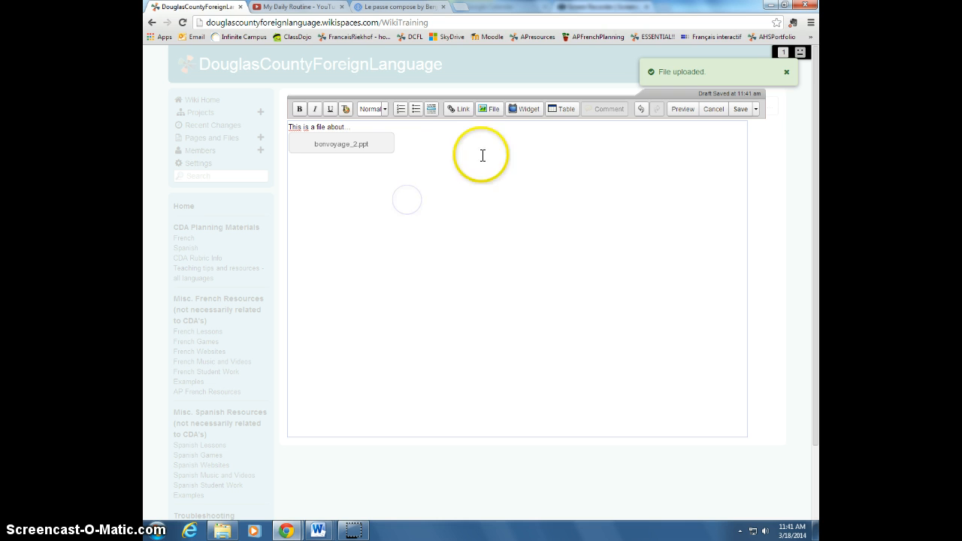
click(430, 145)
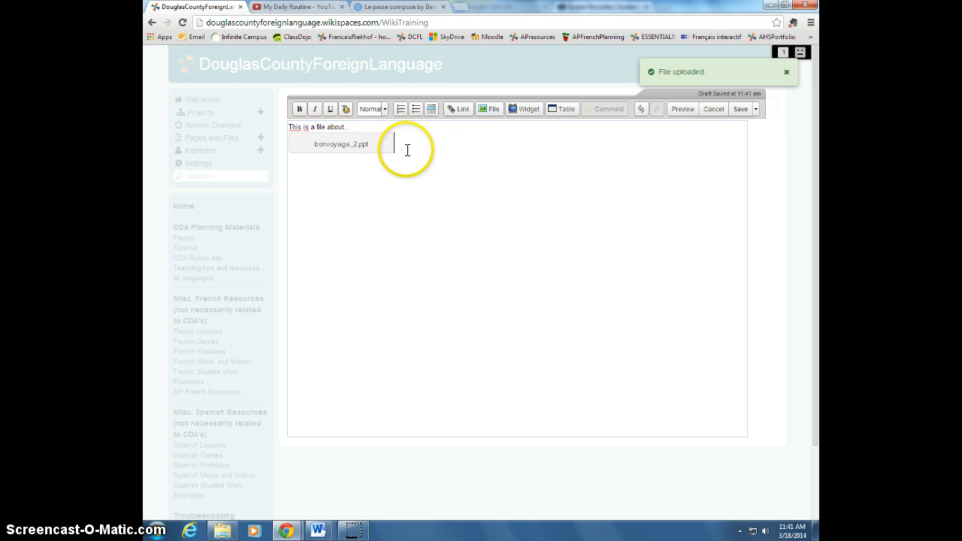
Change the description line to "This is a Power Point..." and save the page
drag(342, 128, 345, 128)
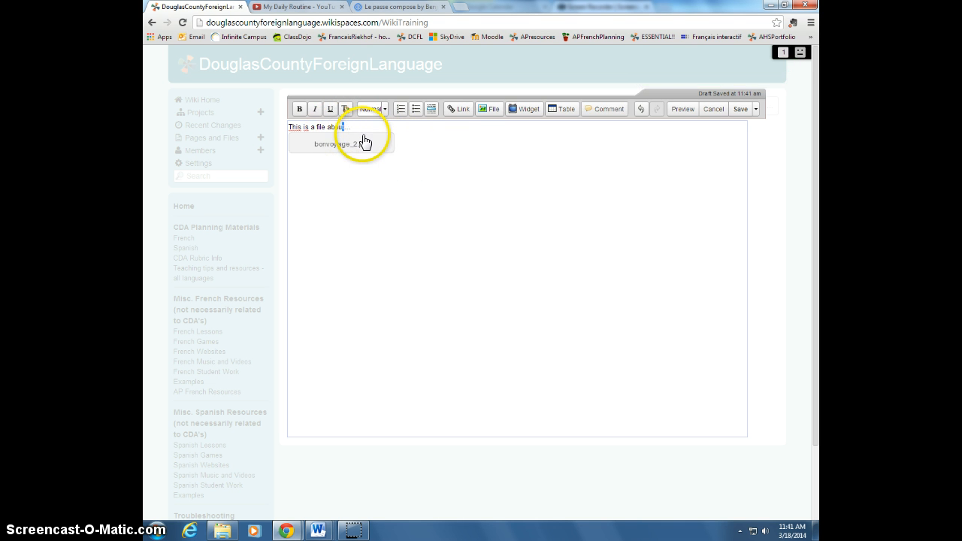
key(Right)
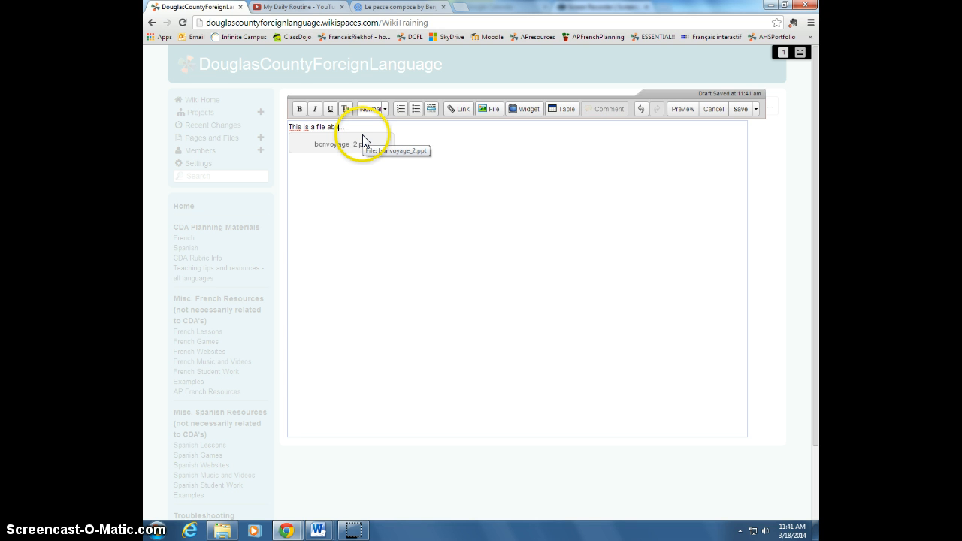
key(BackSpace)
key(BackSpace)
key(BackSpace)
key(BackSpace)
key(BackSpace)
key(BackSpace)
key(BackSpace)
text(Poqw)
key(BackSpace)
key(BackSpace)
text(wer Point )
text(p)
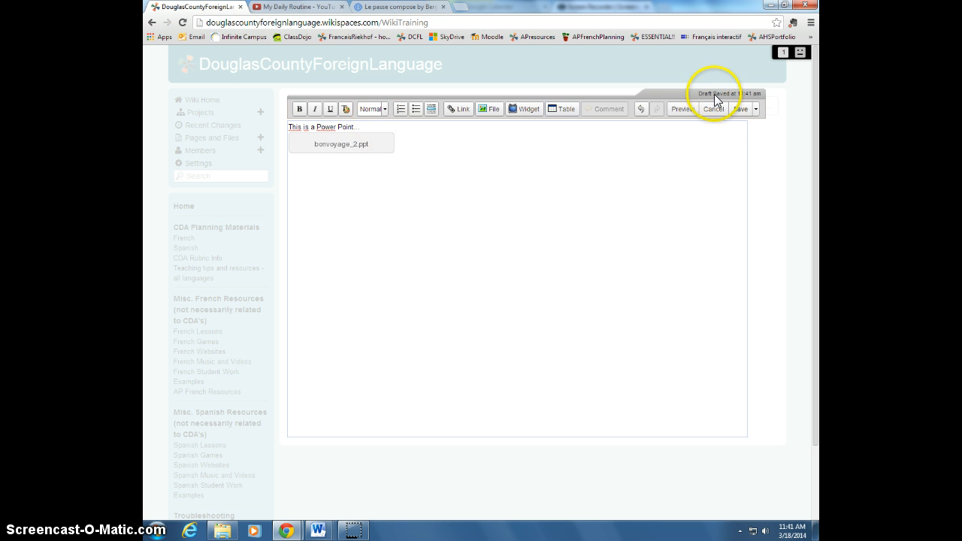
click(741, 110)
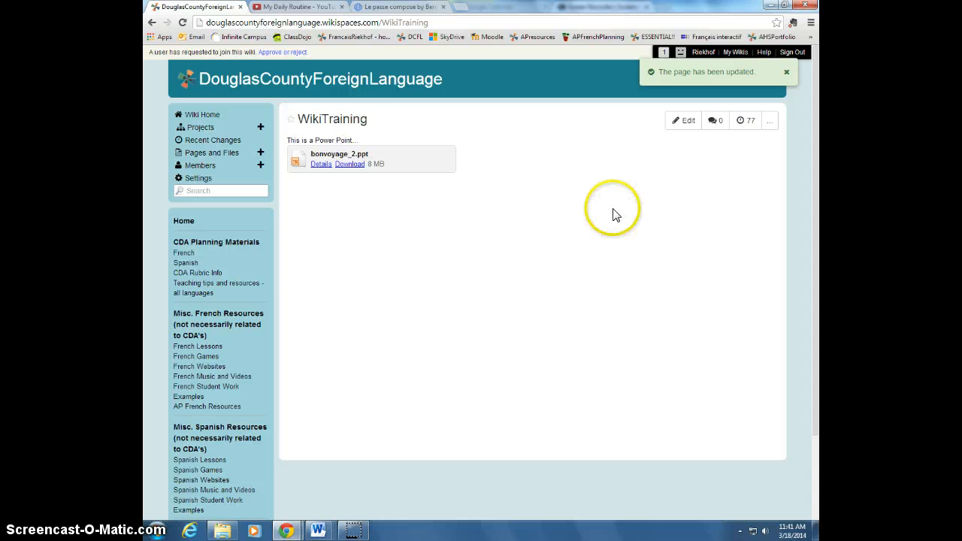
Browse the French and Spanish planning pages and examine the videos and files on the Spanish 2 Unit 3 page
click(183, 256)
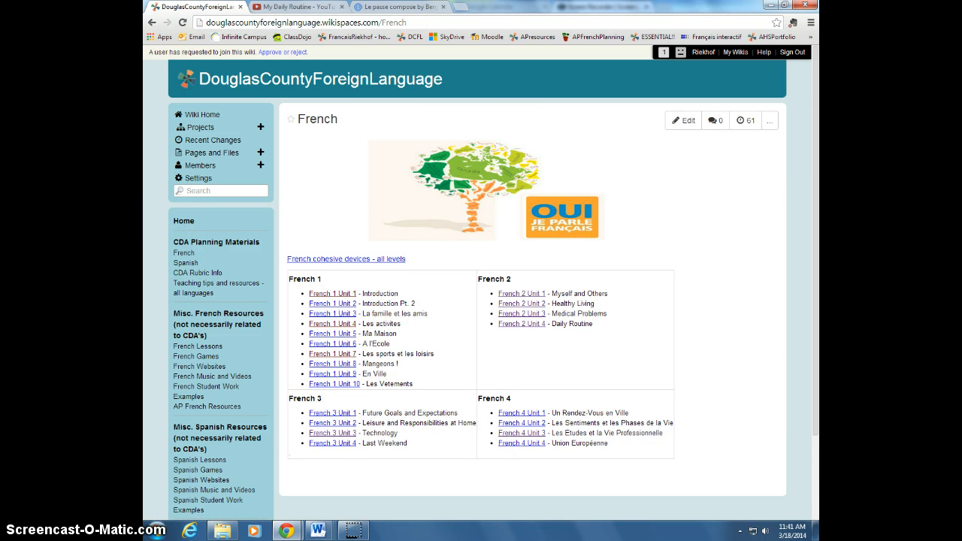
click(185, 265)
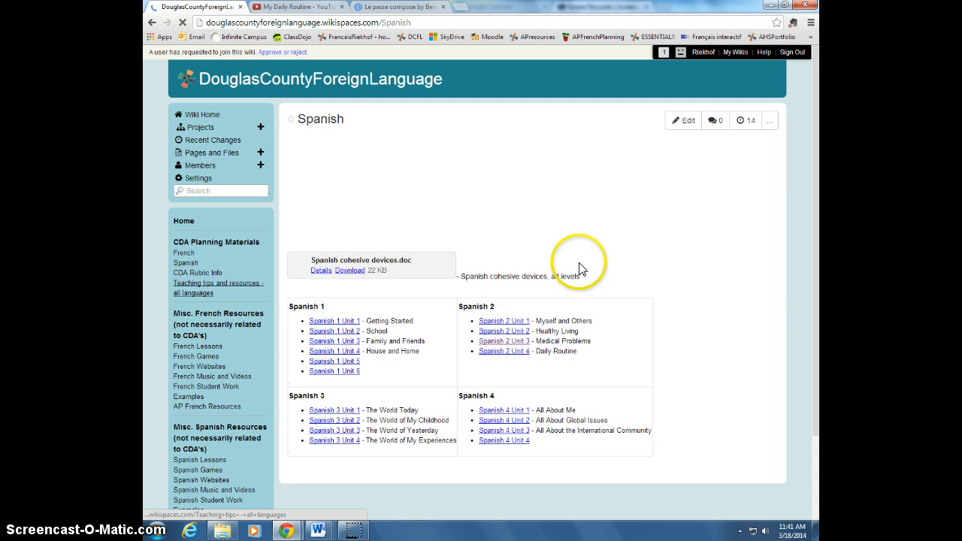
click(513, 341)
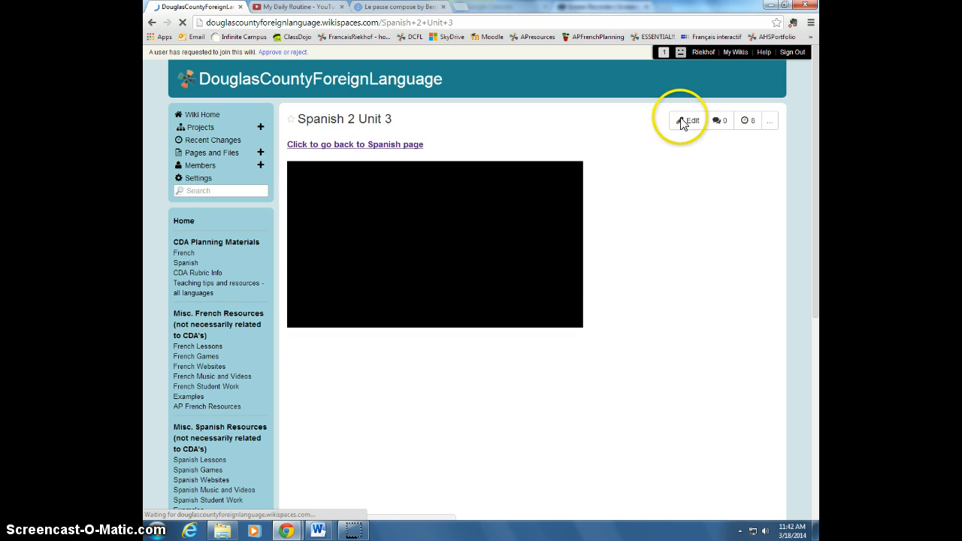
scroll(639, 307, down, 2)
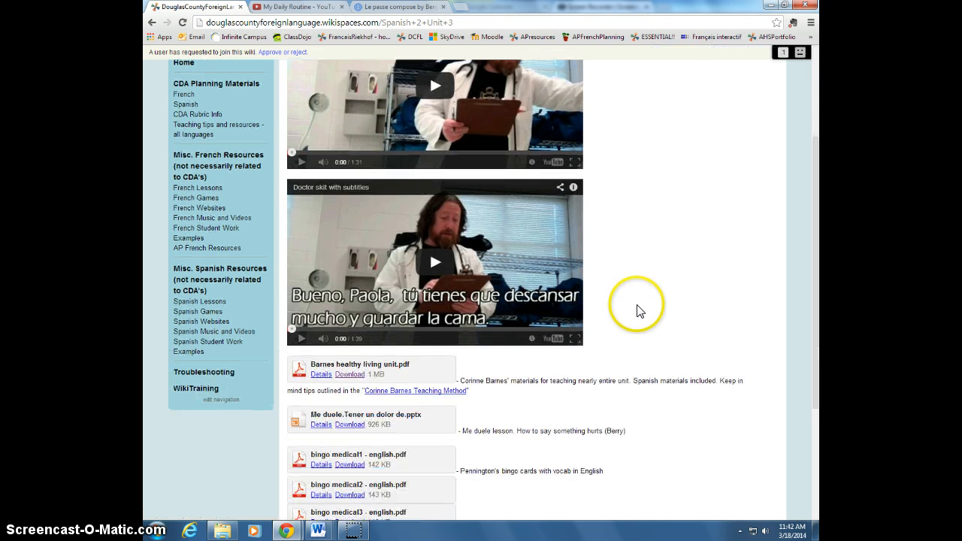
scroll(602, 414, down, 2)
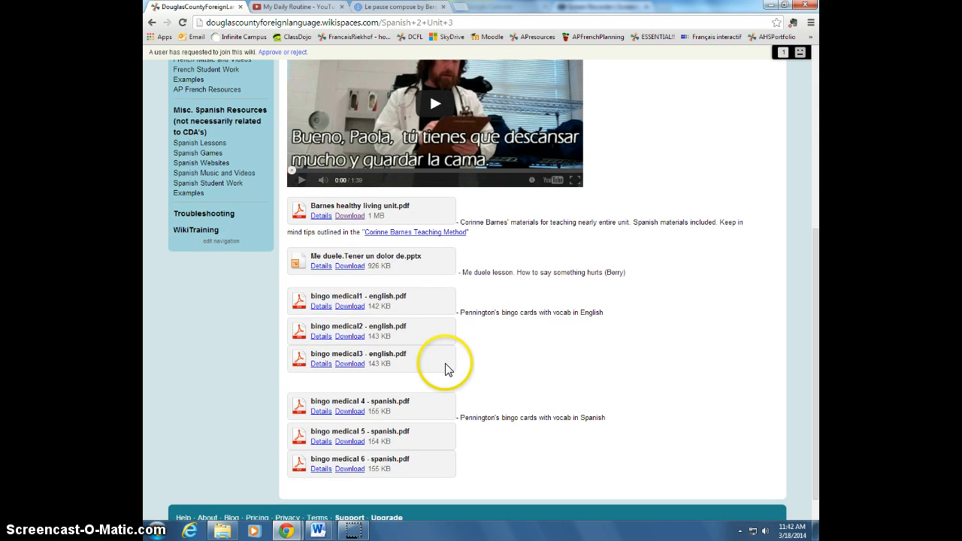
scroll(360, 248, up, 4)
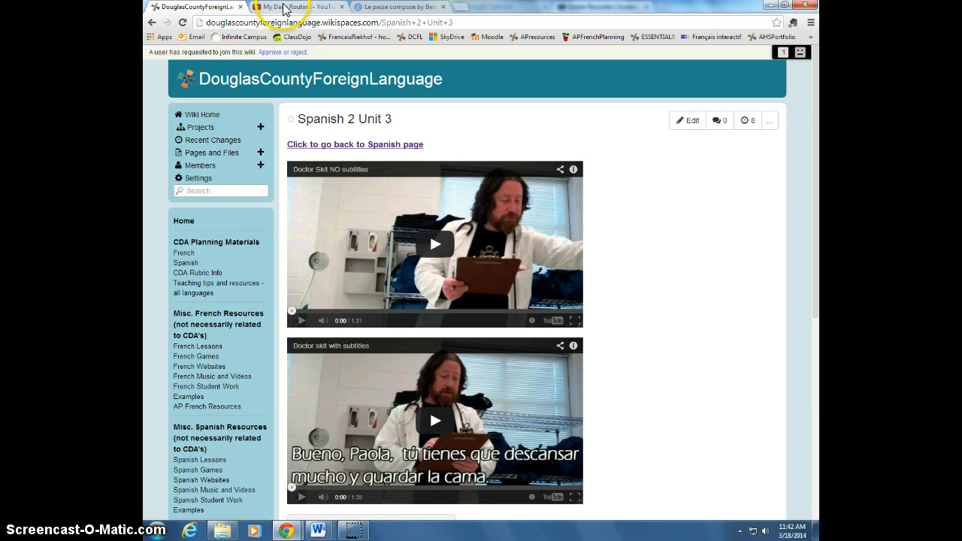
scroll(189, 263, down, 2)
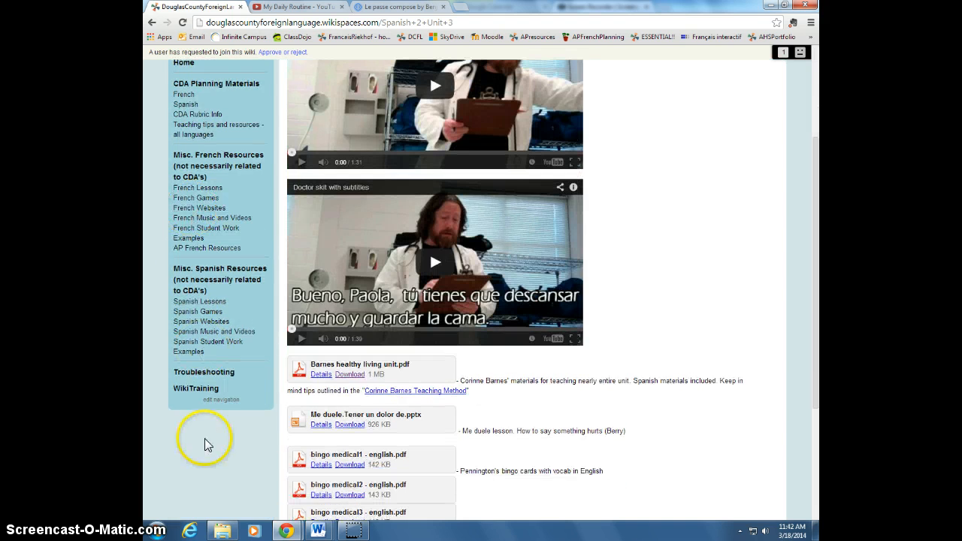
Return to the WikiTraining page and bring up the already open My Daily Routine video on YouTube
click(207, 390)
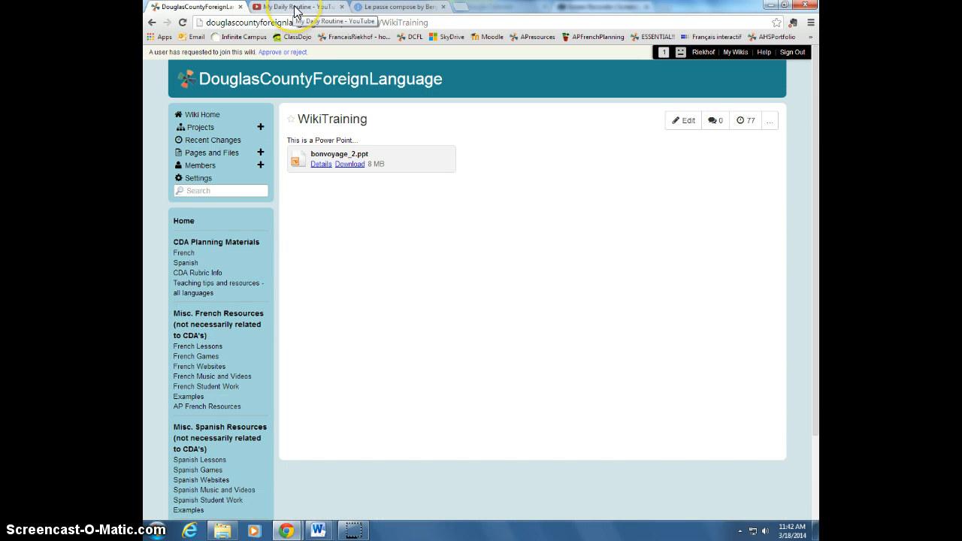
click(297, 9)
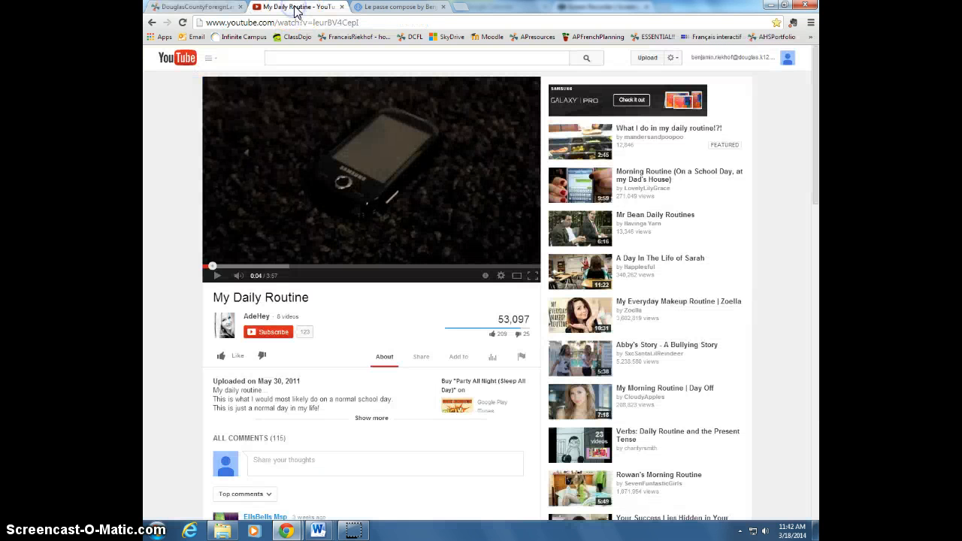
mouse_move(240, 278)
click(240, 277)
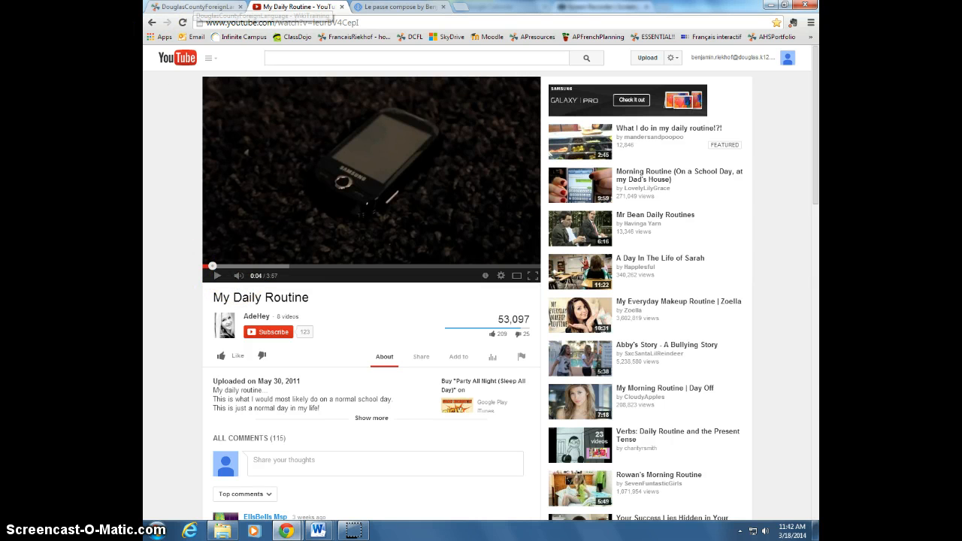
click(158, 290)
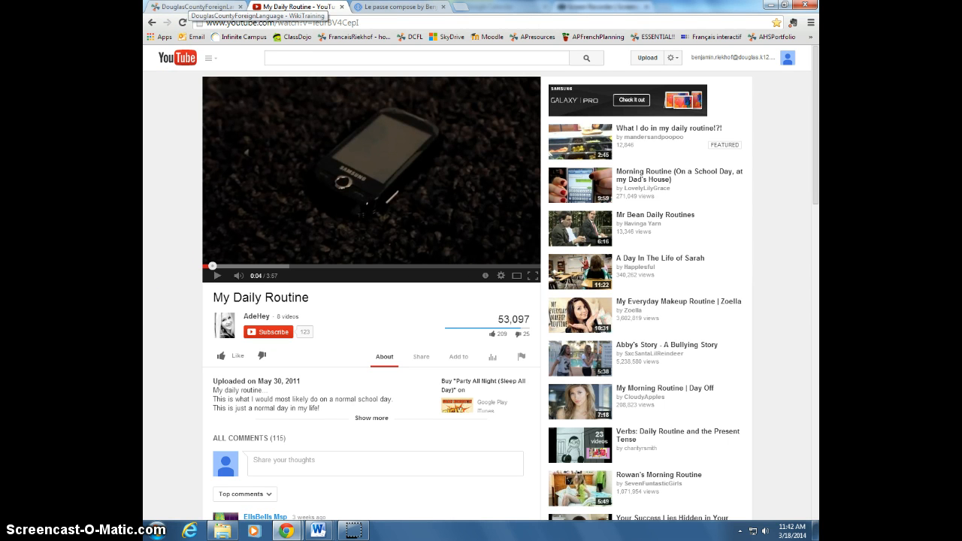
Switch back to the wiki, open the French 2 Unit 4 page for editing and add blank space above the first file
click(192, 254)
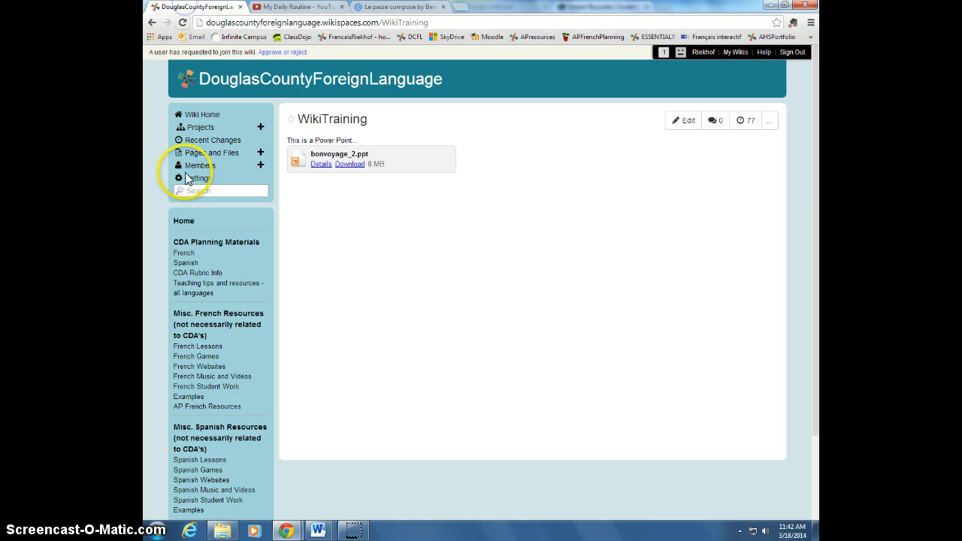
click(184, 256)
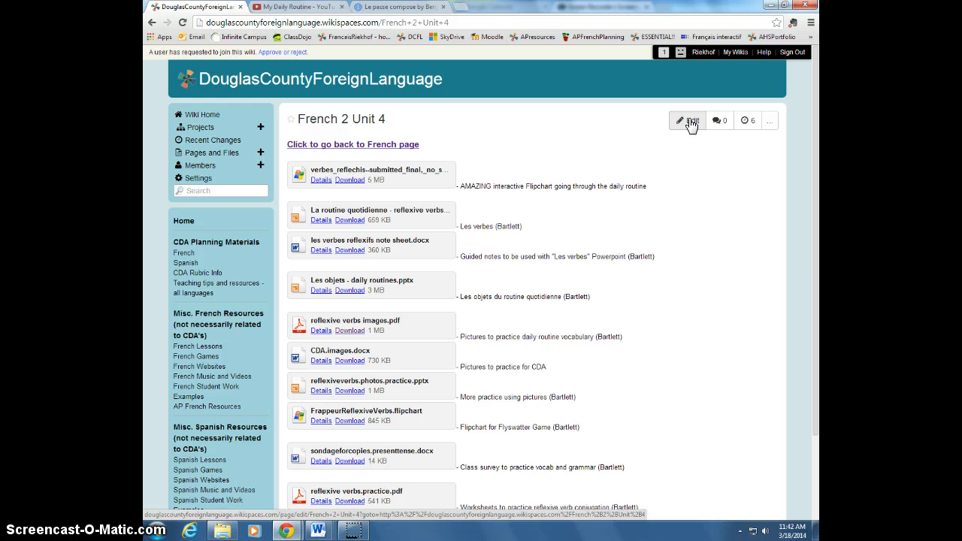
click(691, 121)
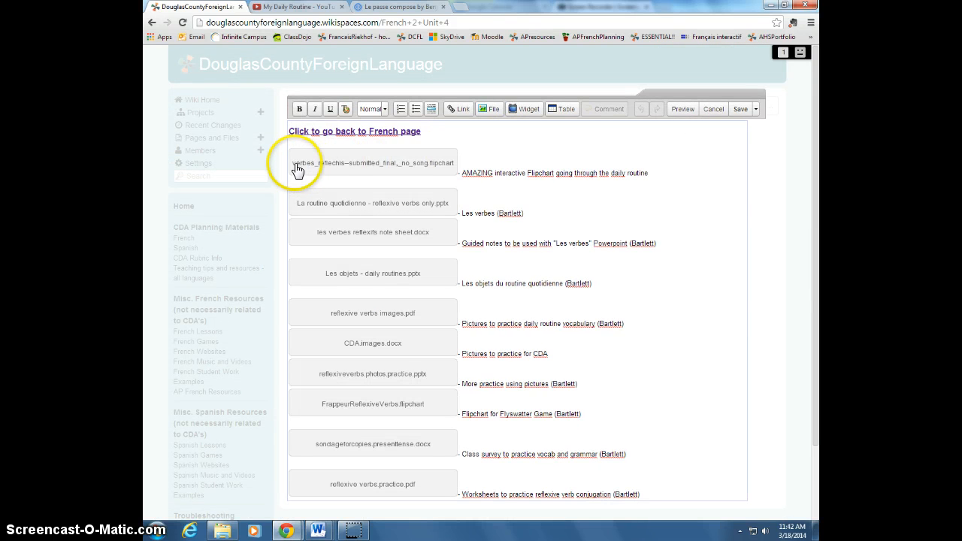
click(520, 173)
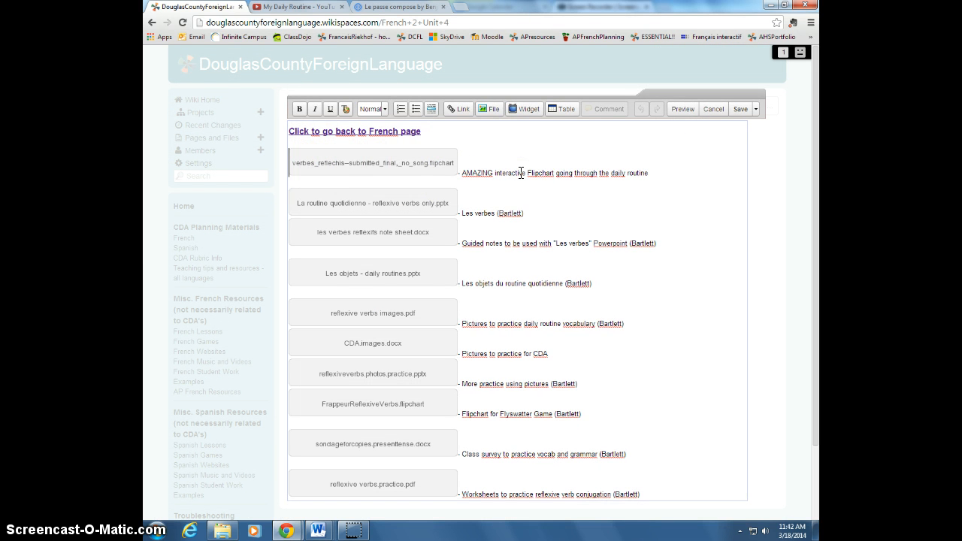
click(297, 149)
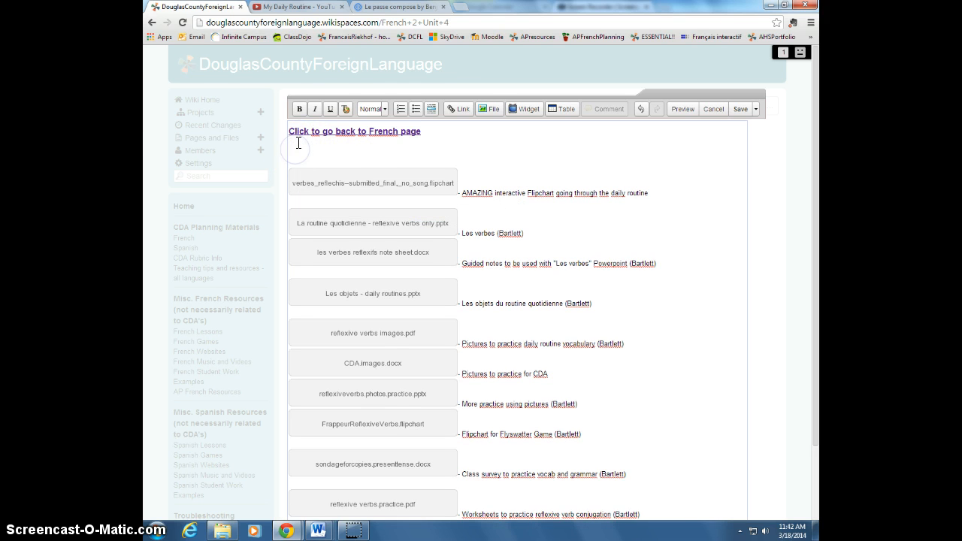
Start a YouTube video widget in the blank space above the first file, ready for its embed code
click(524, 112)
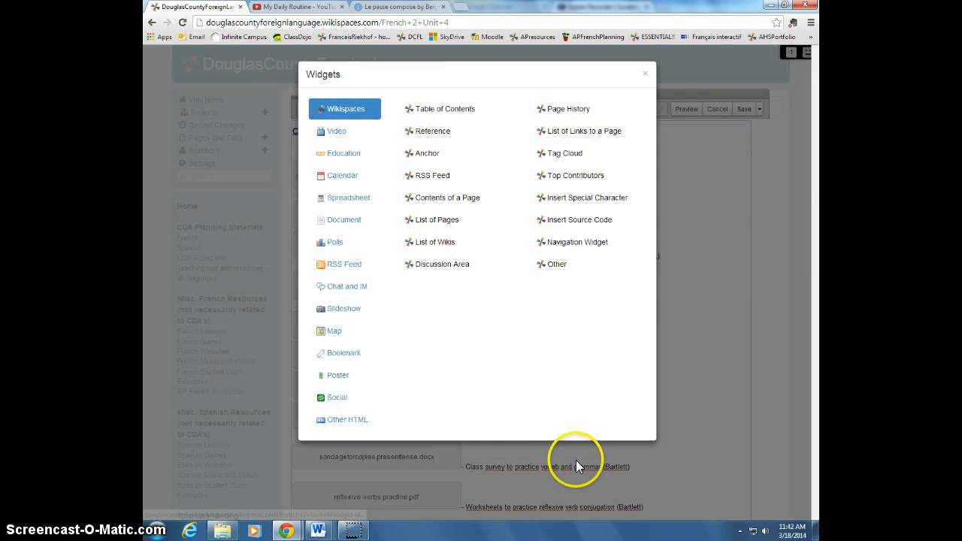
click(333, 142)
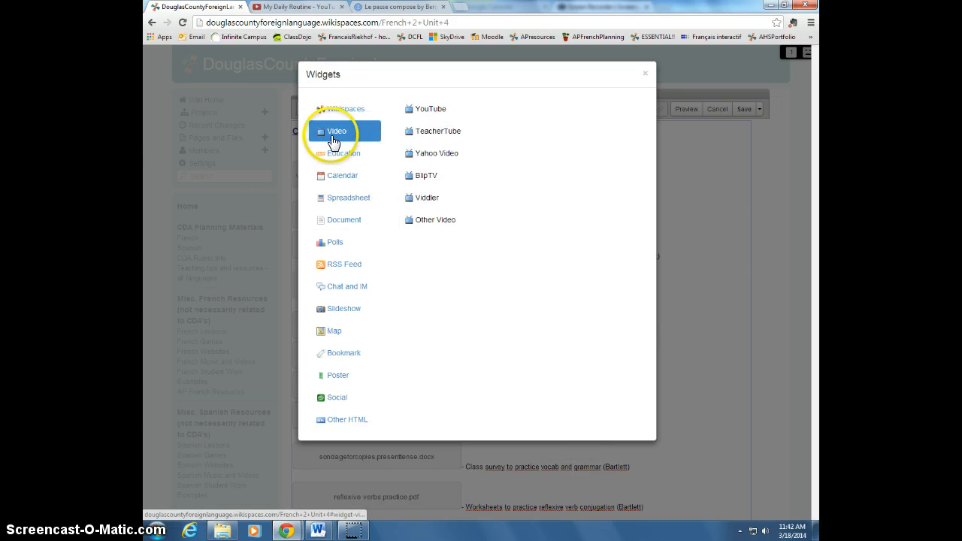
click(433, 112)
click(416, 204)
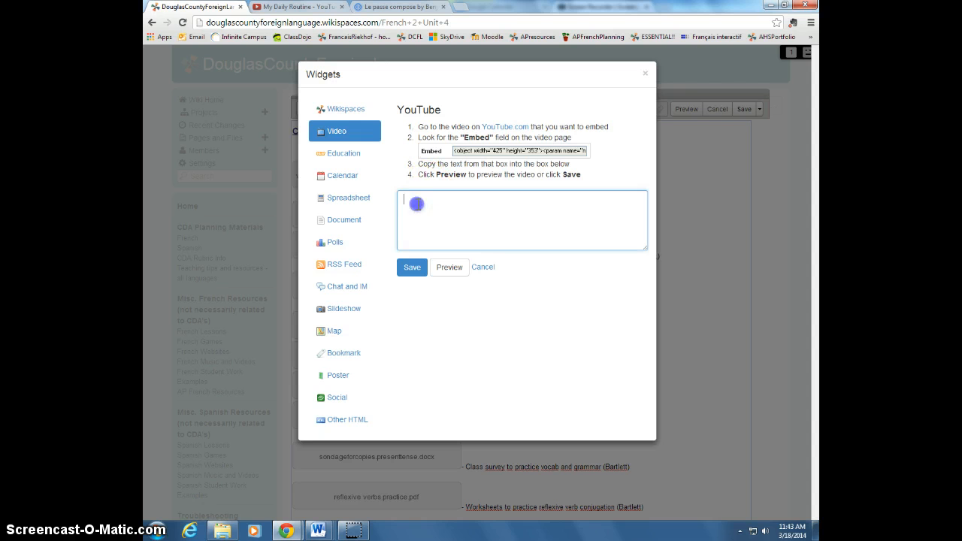
Switch to the My Daily Routine video on YouTube and copy its embed code from the sharing options
click(301, 6)
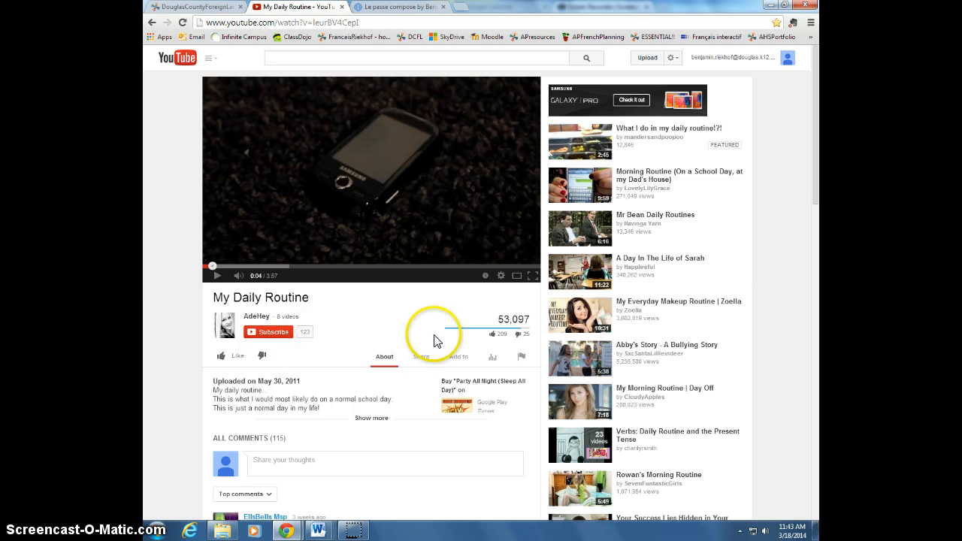
click(428, 362)
click(299, 382)
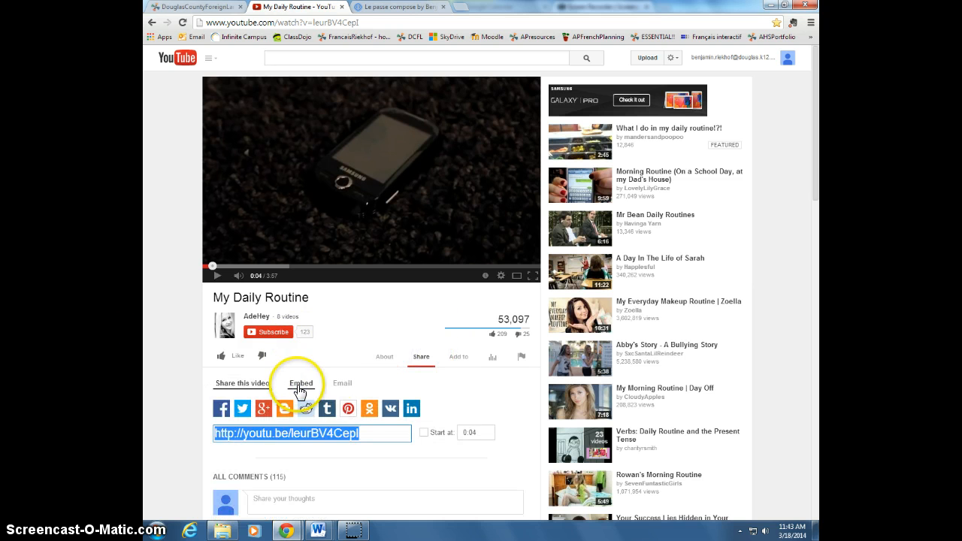
scroll(167, 347, down, 1)
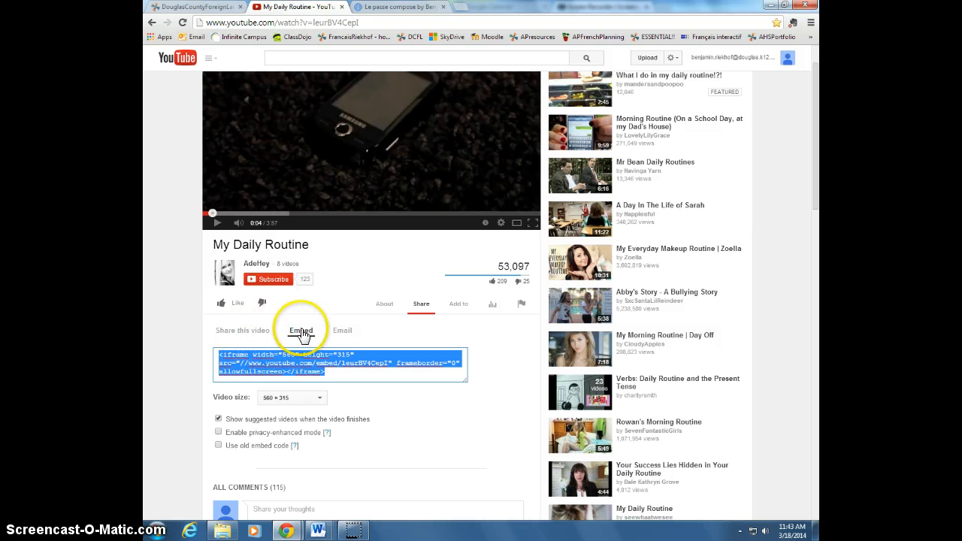
right_click(249, 361)
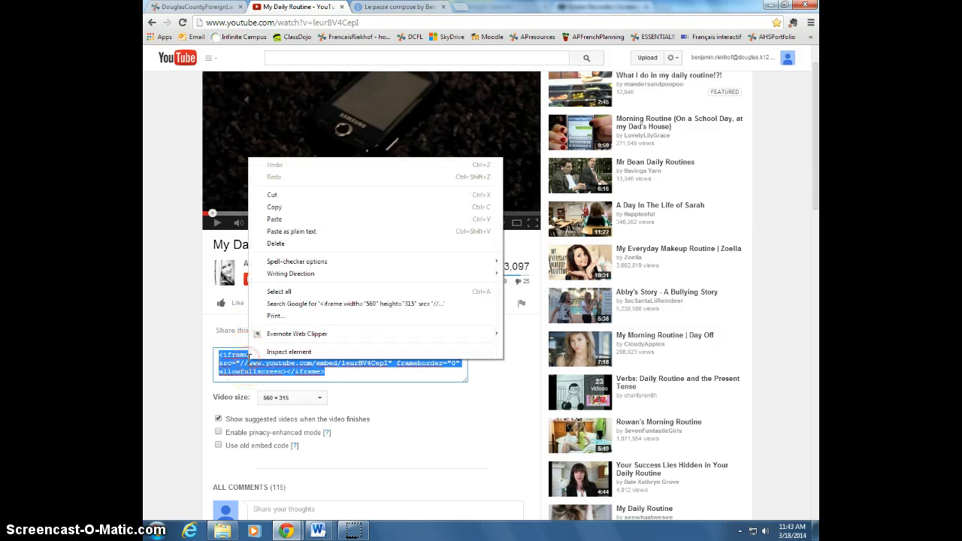
click(291, 206)
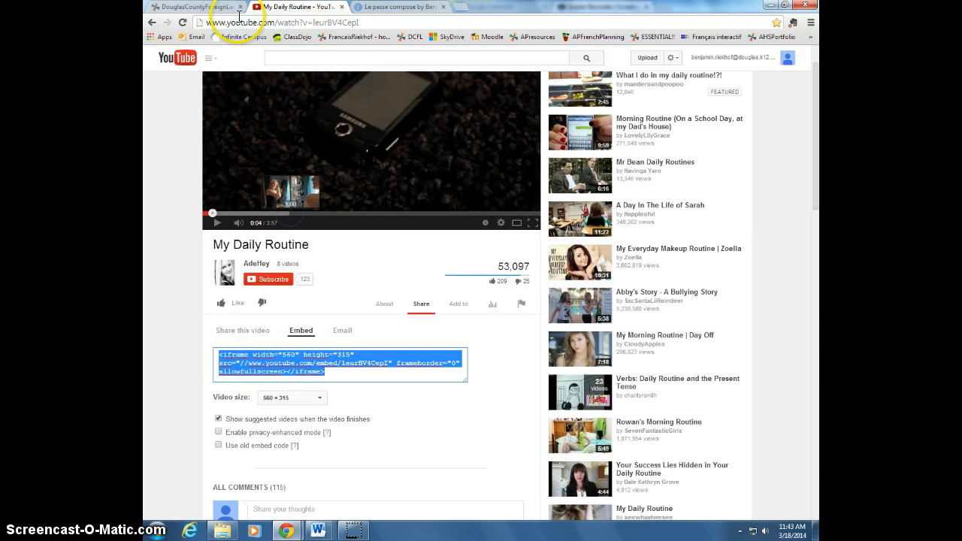
Return to the wiki, paste the embed code into the YouTube widget, and save the widget and the page
click(204, 7)
click(469, 203)
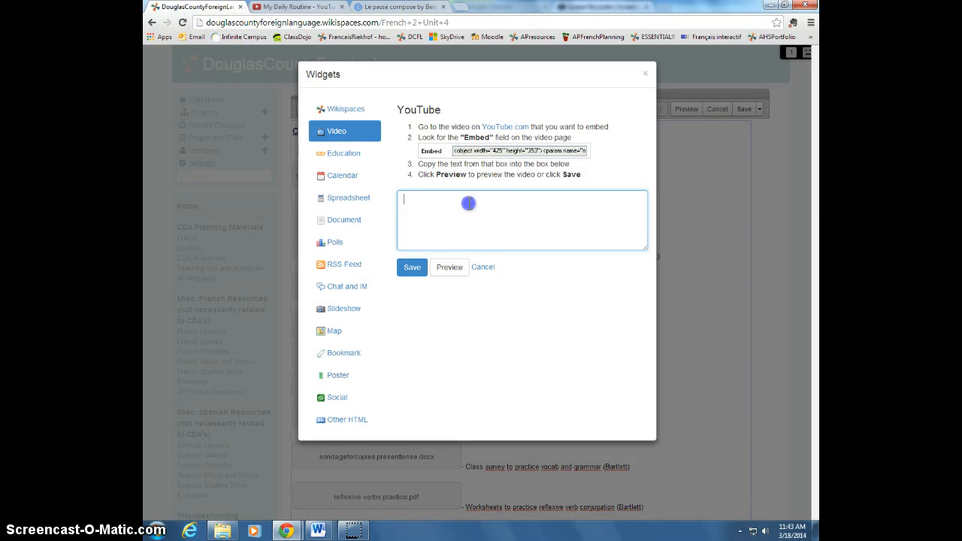
right_click(469, 209)
click(489, 254)
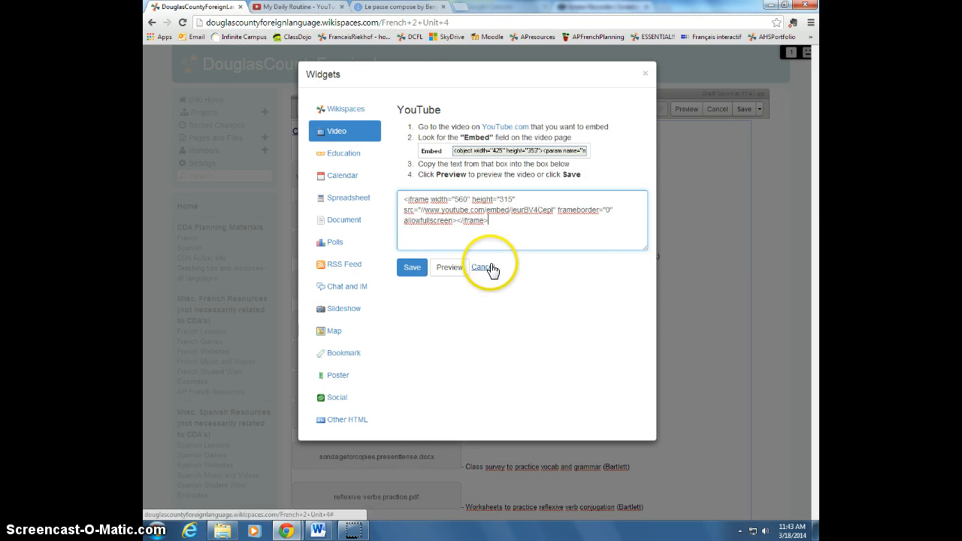
click(411, 269)
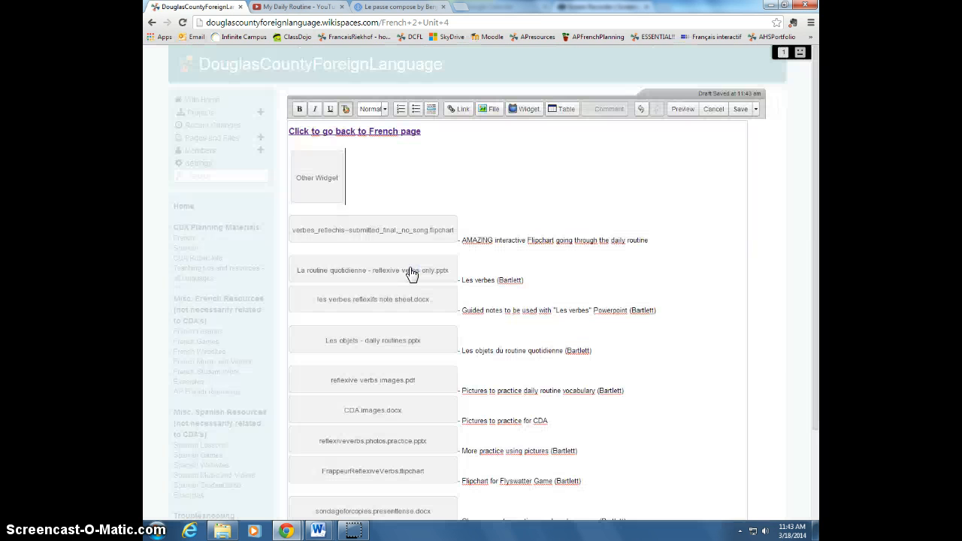
click(738, 110)
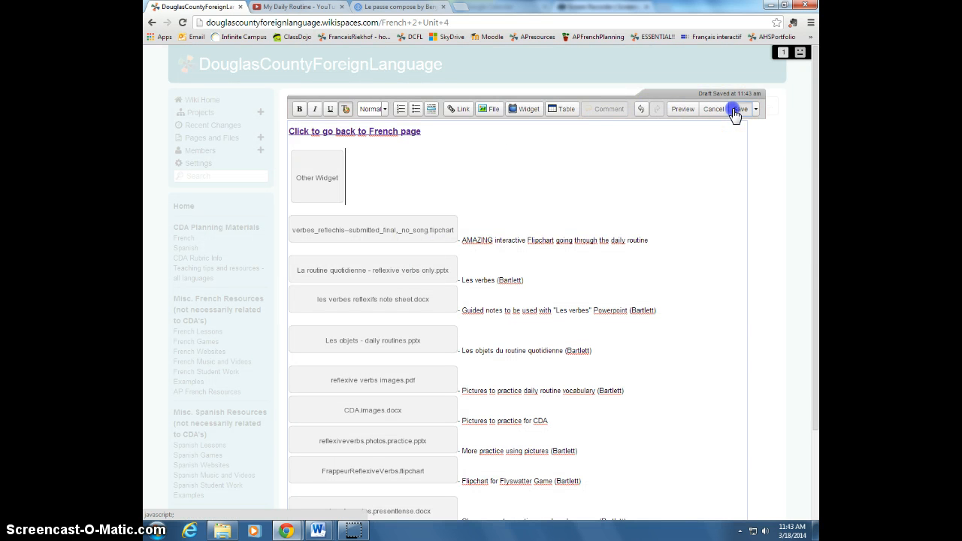
Play the embedded My Daily Routine video briefly on the French 2 Unit 4 page and pause it
click(519, 167)
click(386, 198)
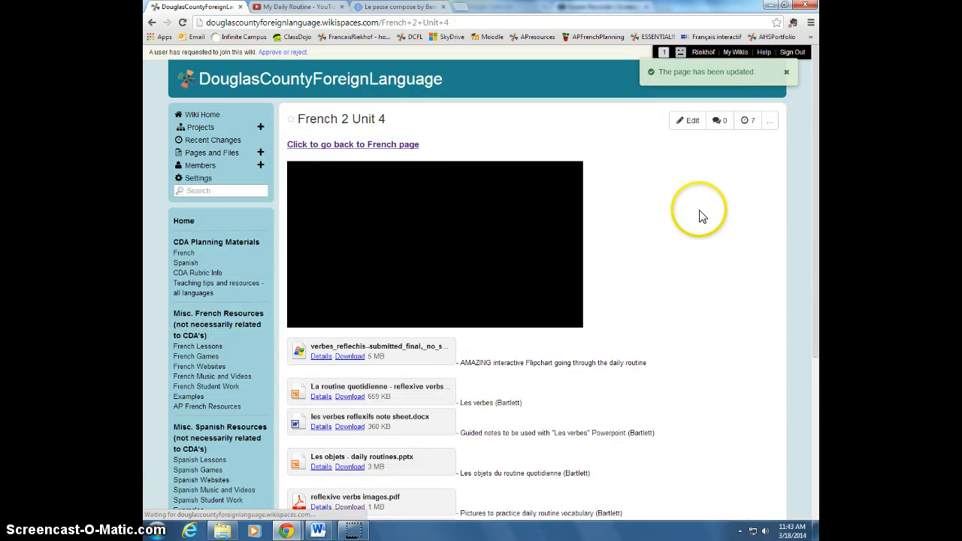
click(435, 246)
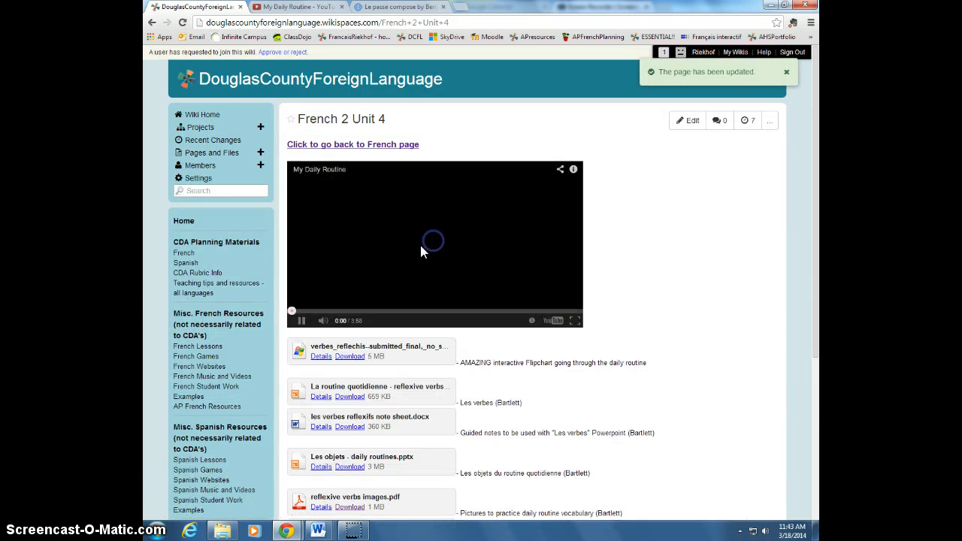
click(300, 322)
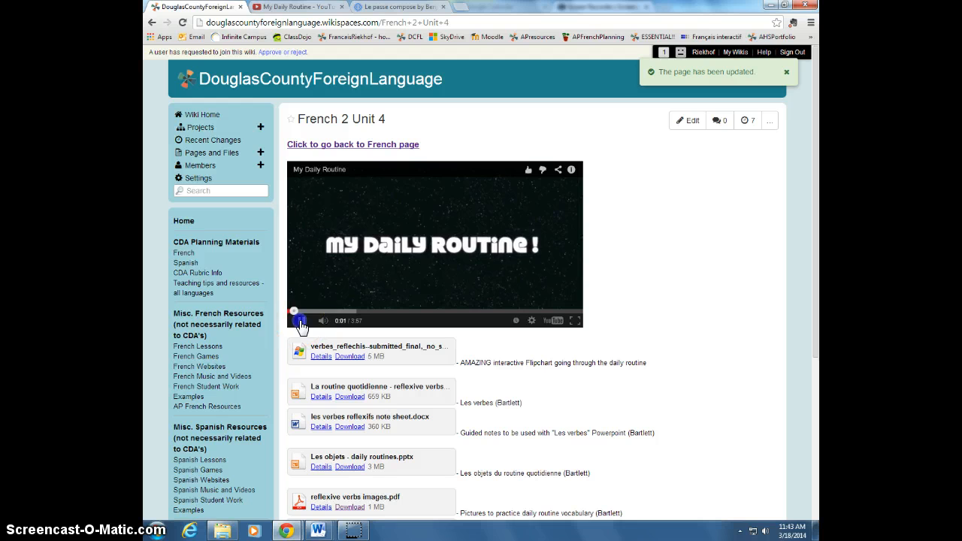
Edit the page to add "Use this video to teach daily routine vocabulary." and a horizontal line under the video, and save
click(685, 122)
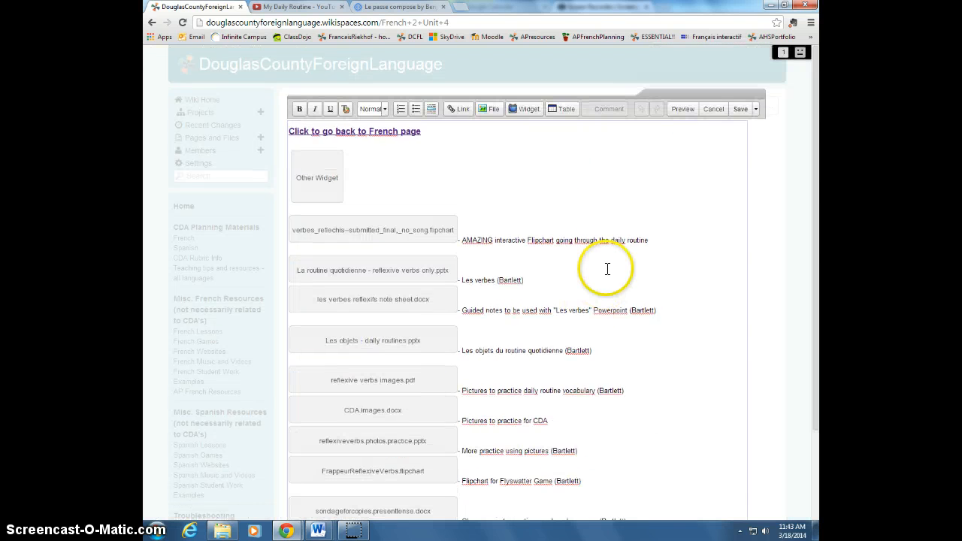
click(464, 198)
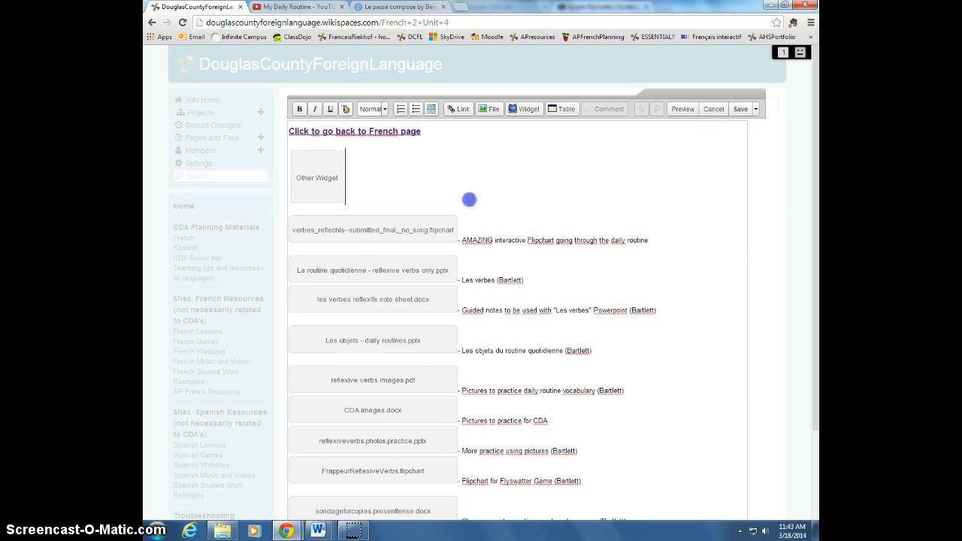
click(431, 109)
click(354, 192)
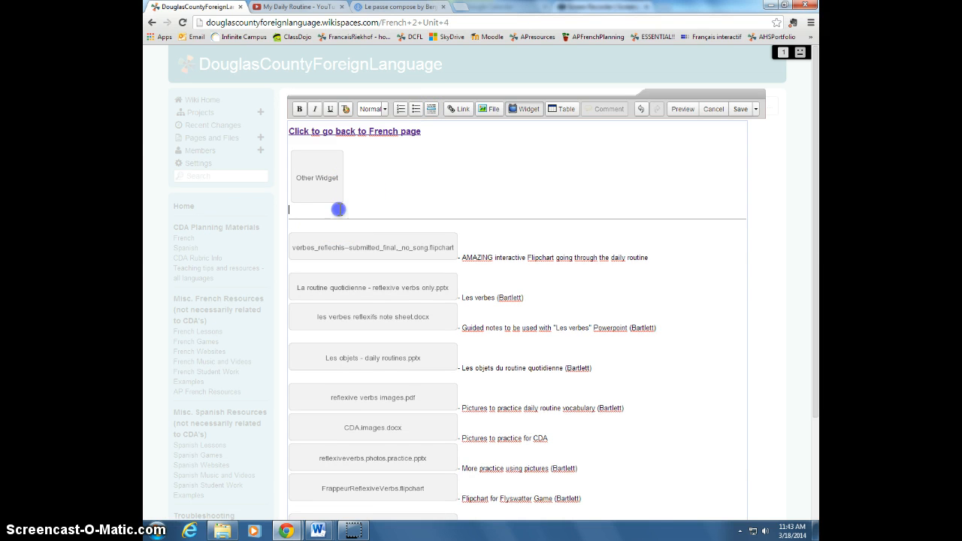
key(Return)
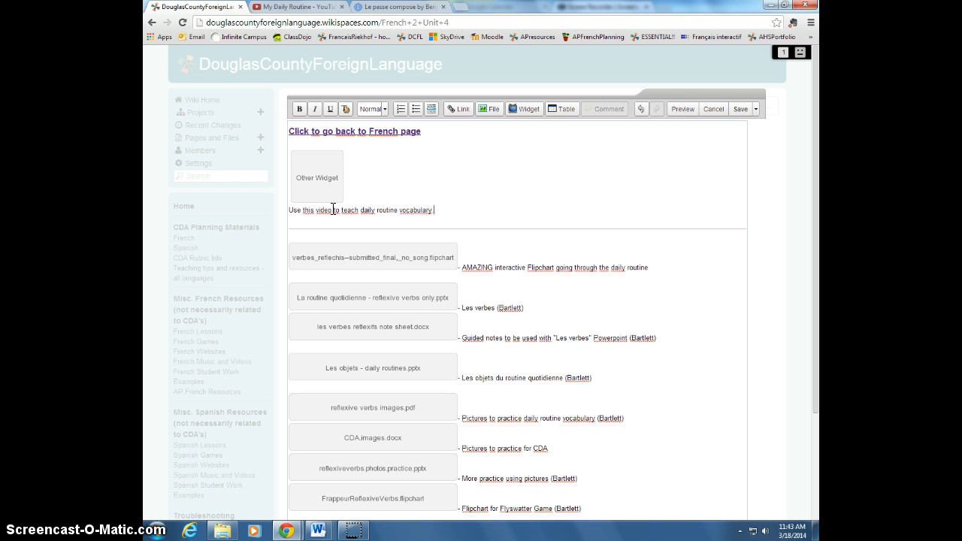
click(747, 109)
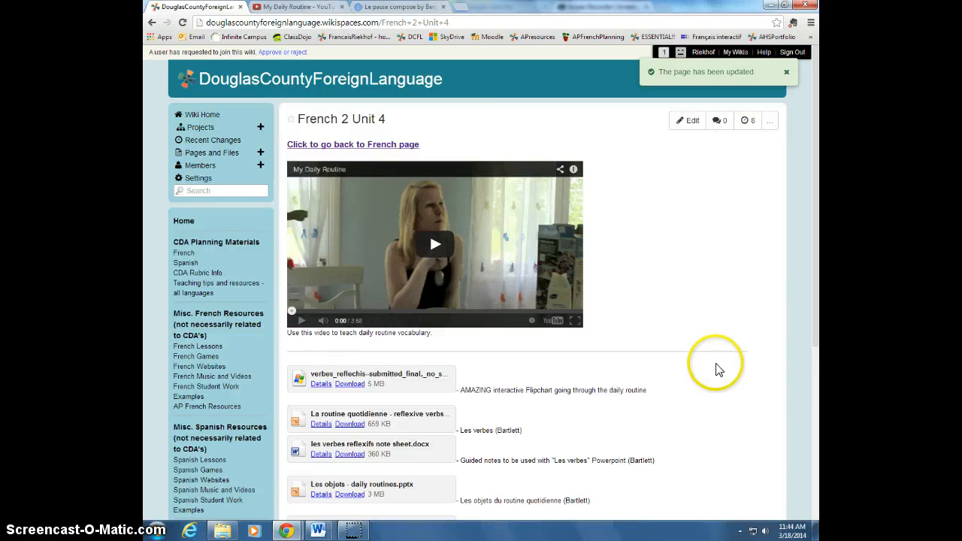
scroll(714, 365, down, 4)
scroll(718, 417, up, 4)
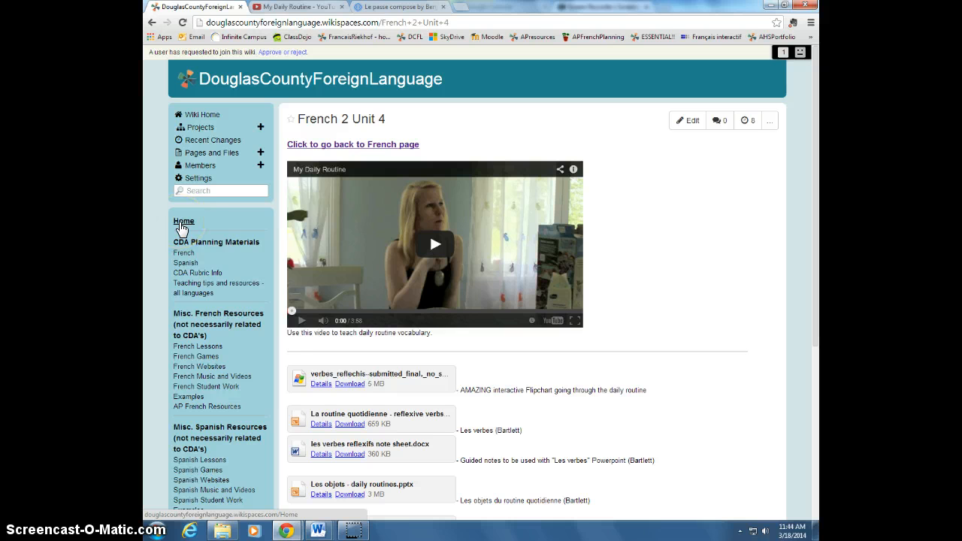
Switch to the Le passe compose presentation on Prezi, copy its embed code and close the embed dialog
click(381, 10)
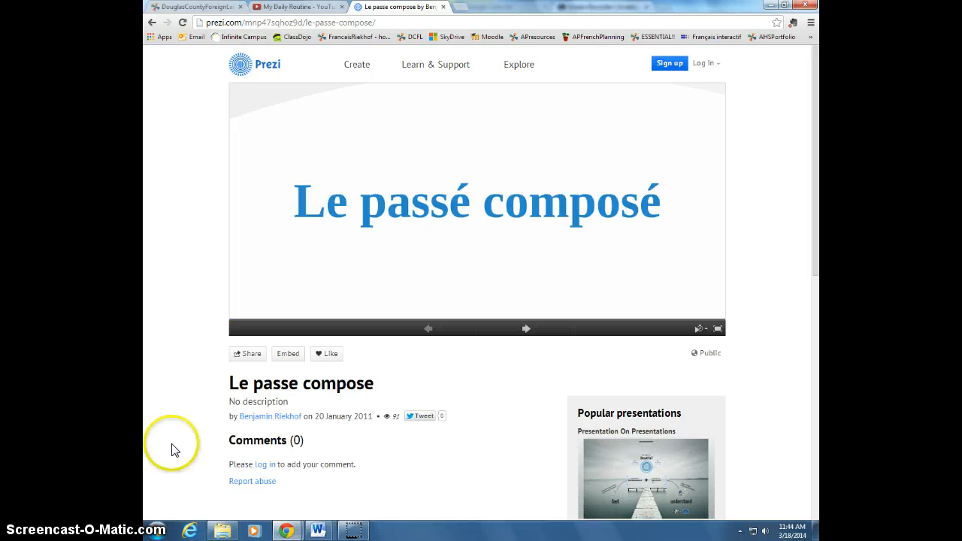
click(275, 355)
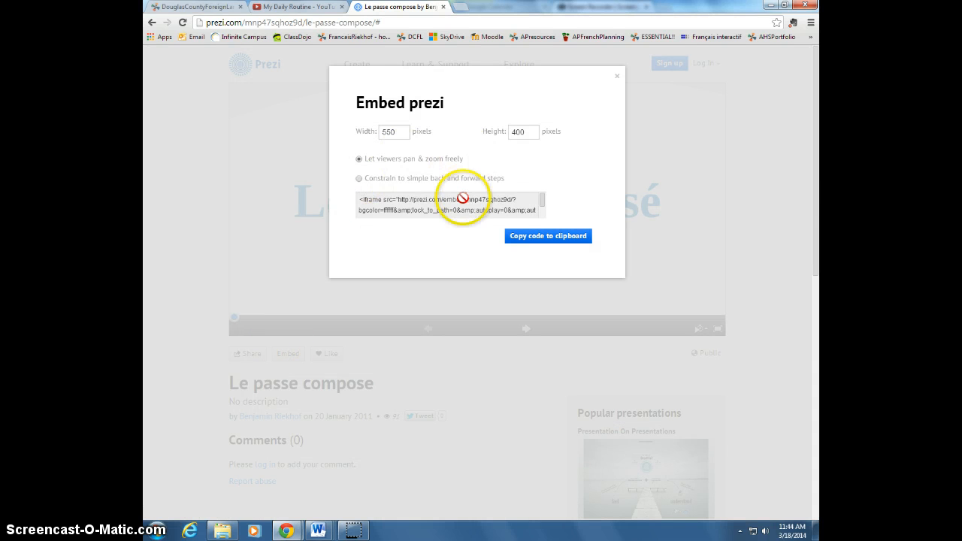
click(504, 203)
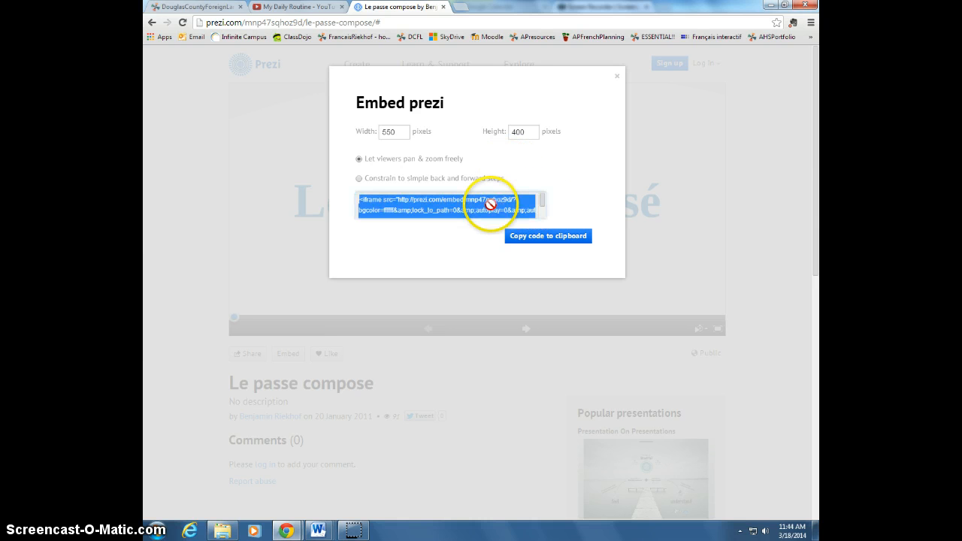
right_click(524, 210)
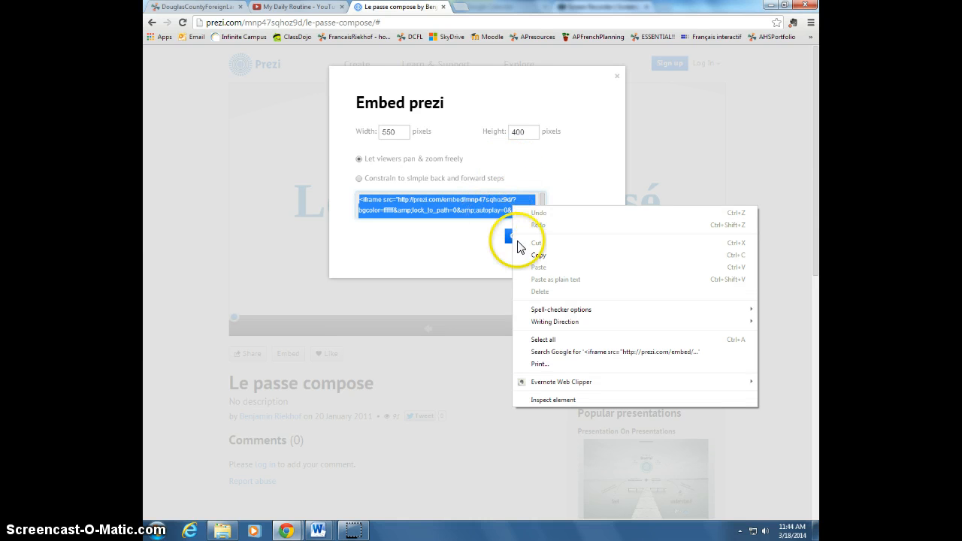
click(532, 260)
click(465, 240)
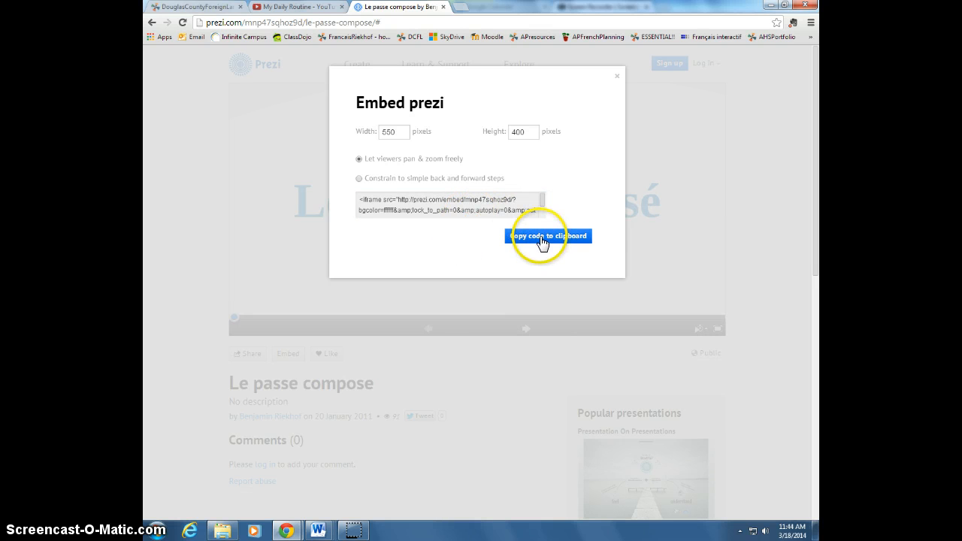
click(618, 77)
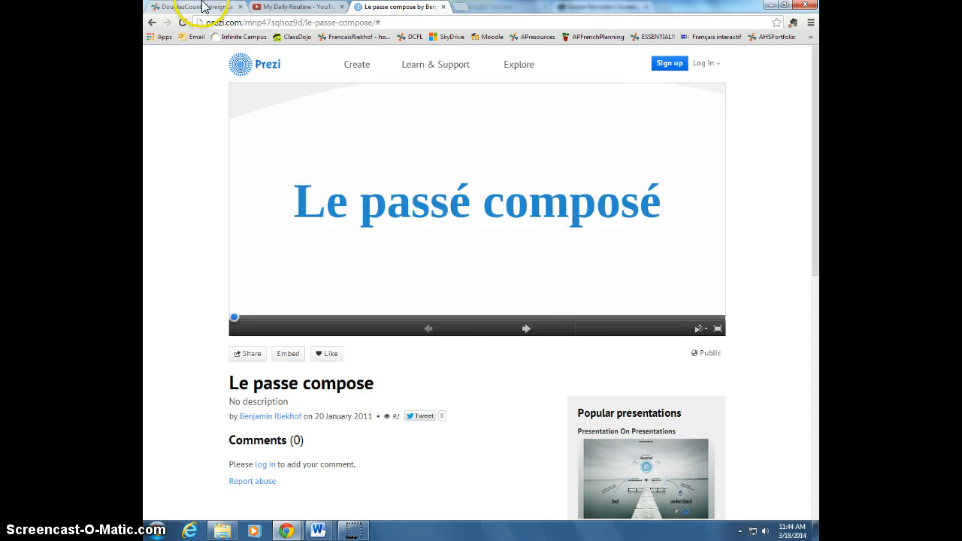
Return to the wiki and open the French 3 Unit 4 page from the French planning page
click(215, 7)
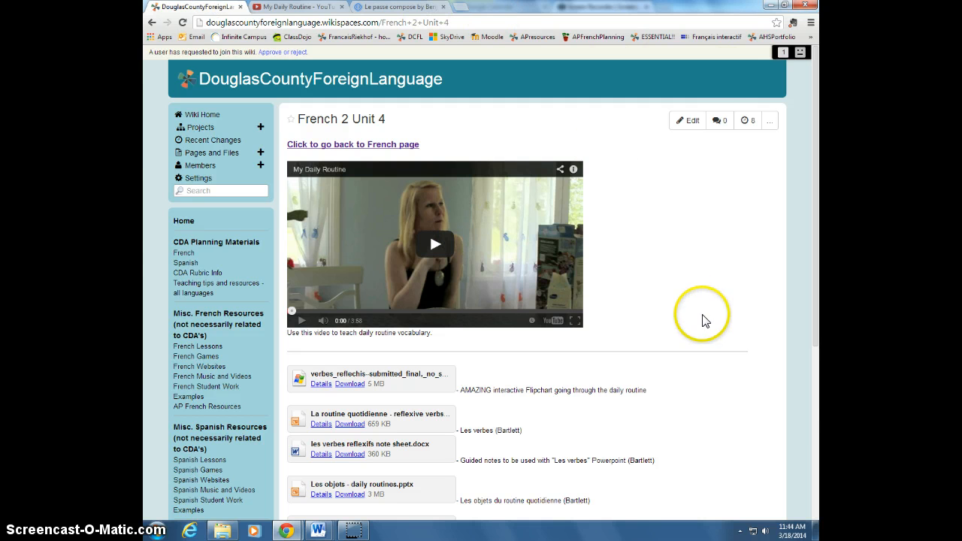
click(183, 254)
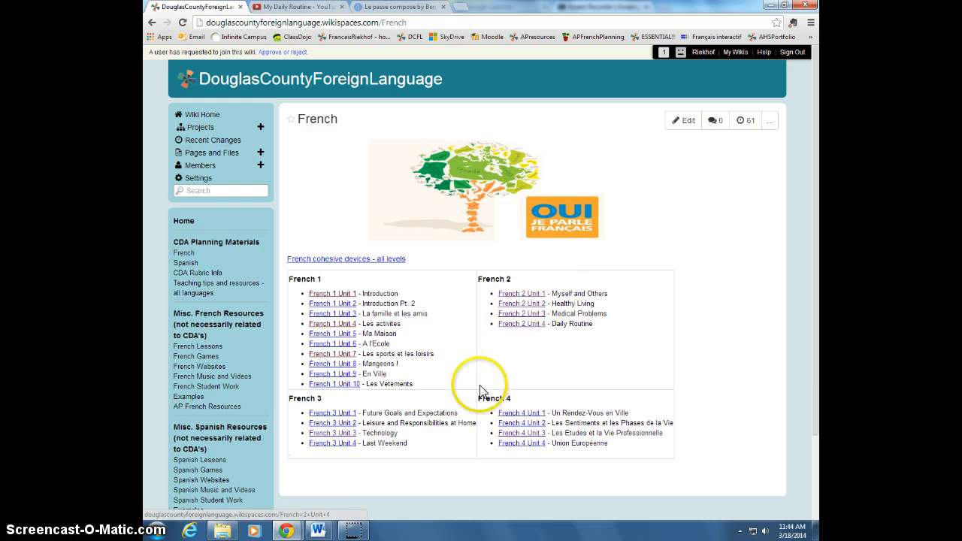
click(339, 449)
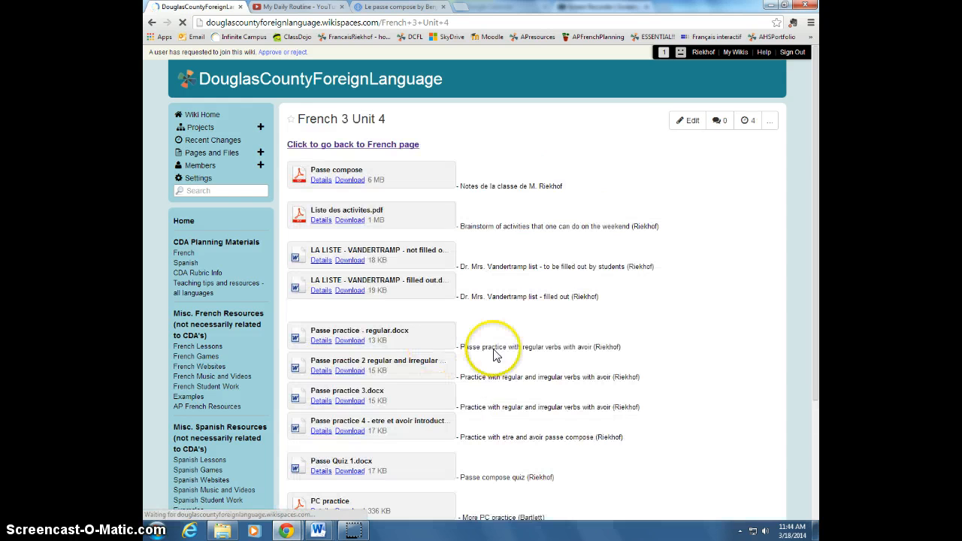
scroll(587, 359, down, 3)
scroll(587, 359, up, 5)
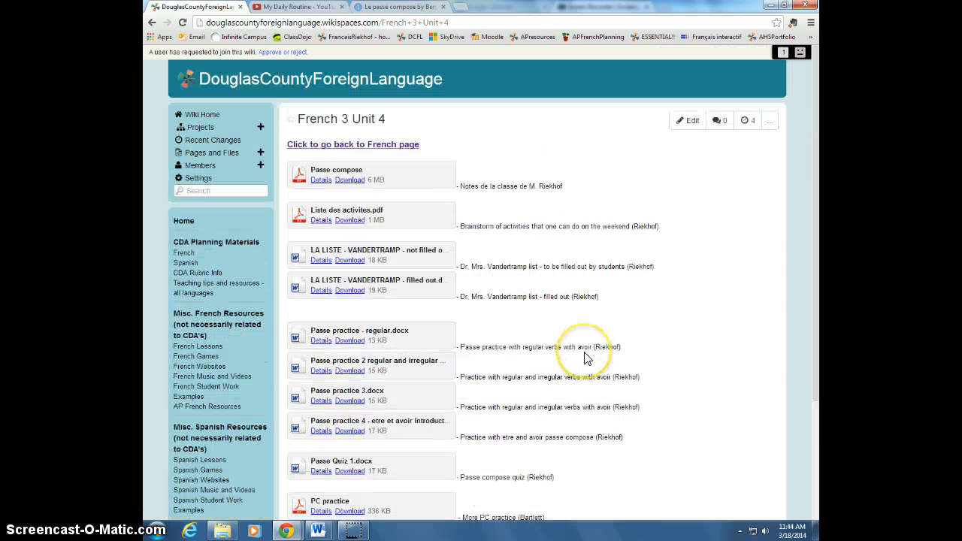
Start editing the French 3 Unit 4 page, add a blank line after the passecompose.sondage.docx entry and open the Other HTML widget there
click(683, 119)
scroll(490, 328, down, 5)
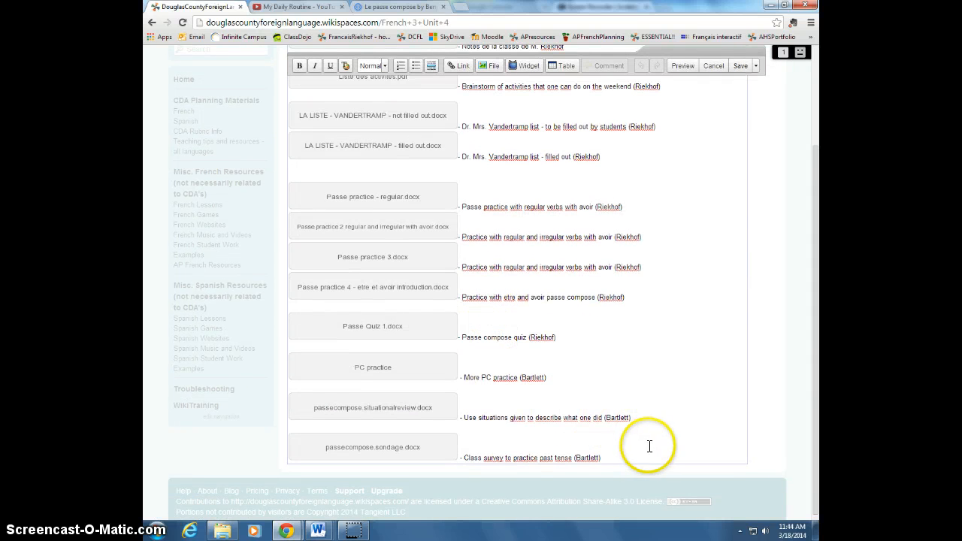
click(649, 448)
key(Return)
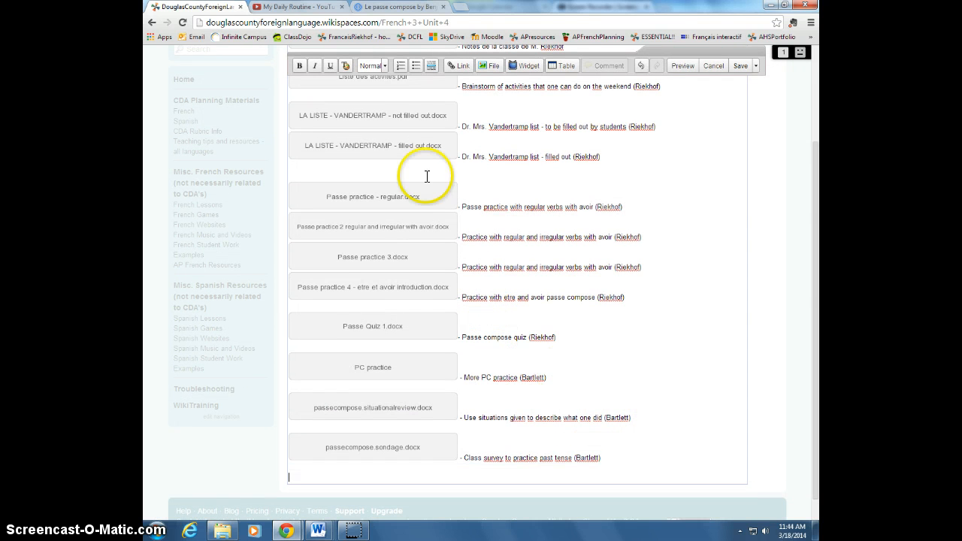
click(527, 72)
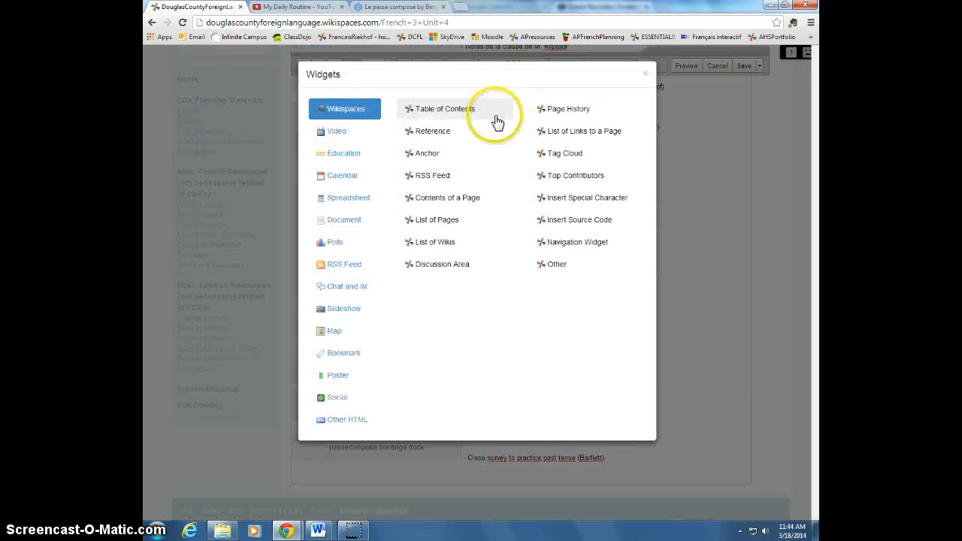
click(342, 421)
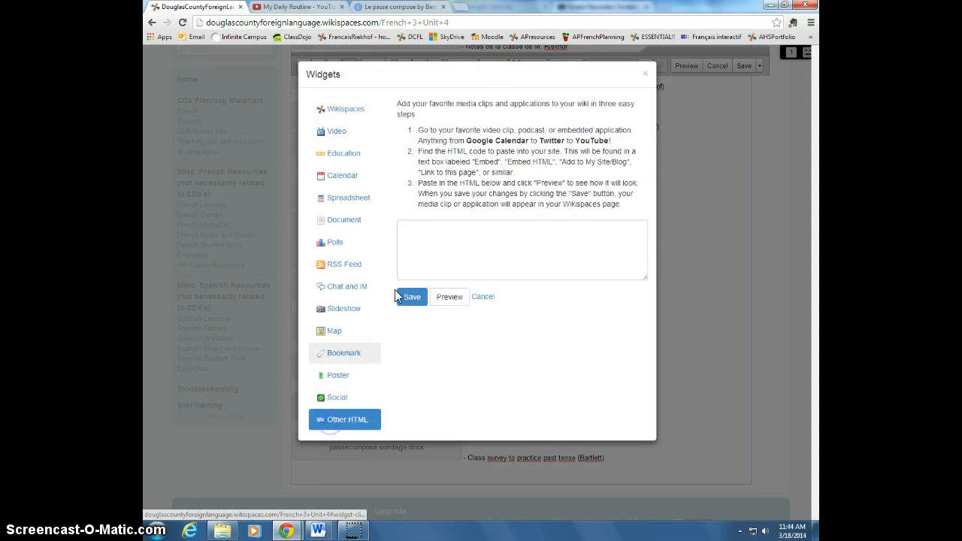
click(469, 232)
Switch to the Le passe compose presentation on Prezi and copy its embed code
click(395, 6)
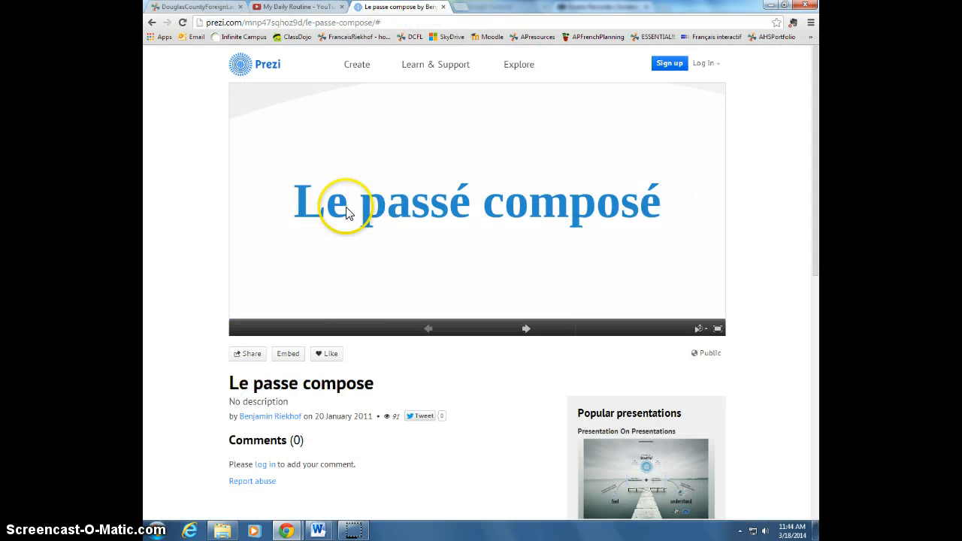
click(287, 353)
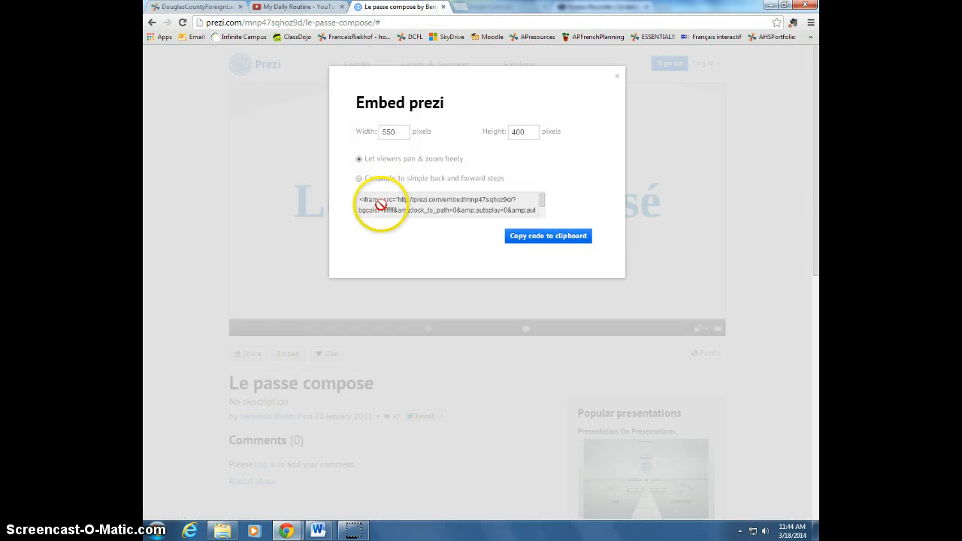
click(381, 204)
right_click(381, 205)
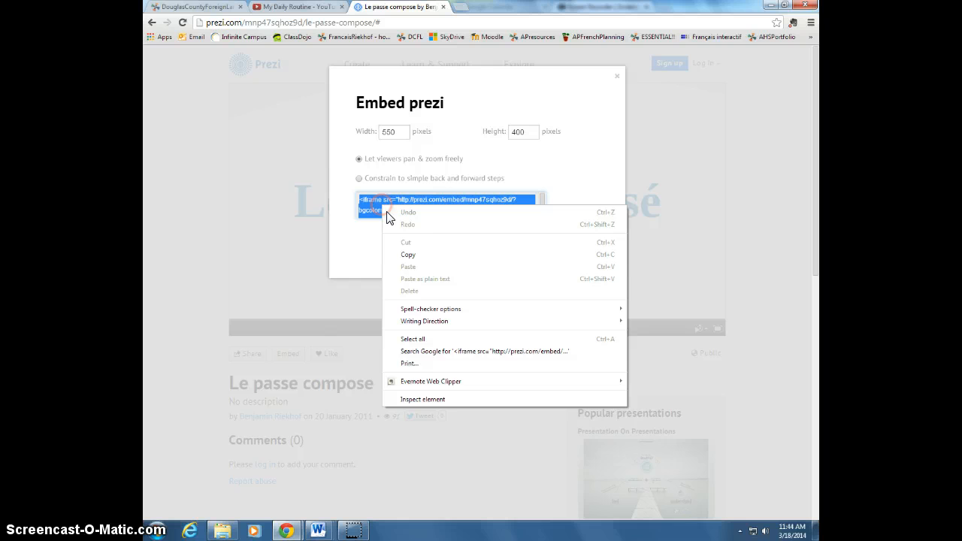
click(399, 251)
Return to the wiki, paste the Prezi embed code into the Other HTML widget, and save the widget and the page
click(202, 7)
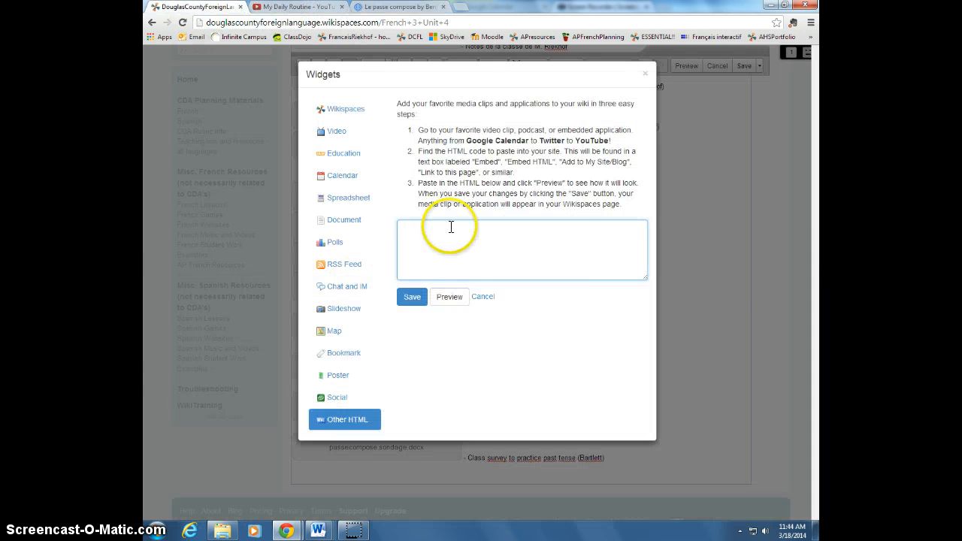
right_click(449, 225)
click(472, 289)
click(412, 297)
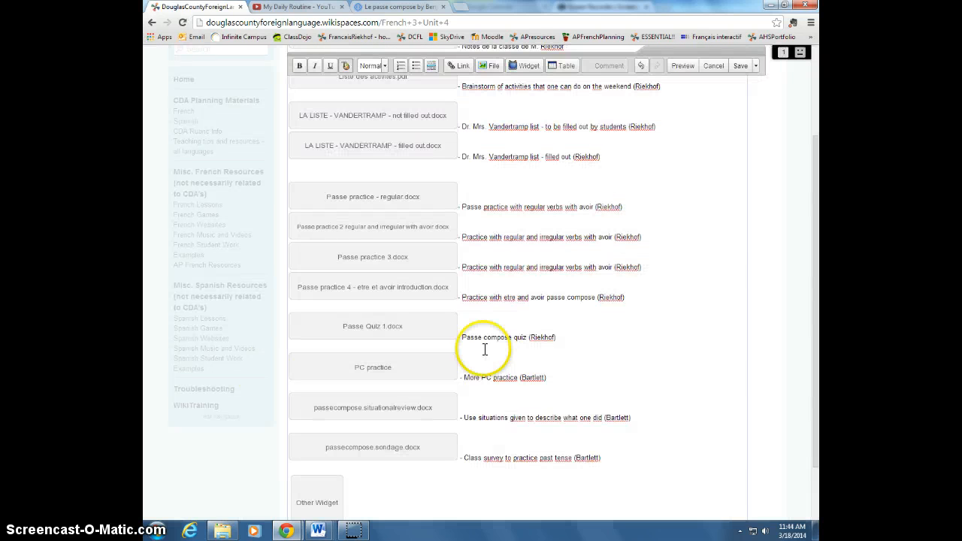
click(741, 68)
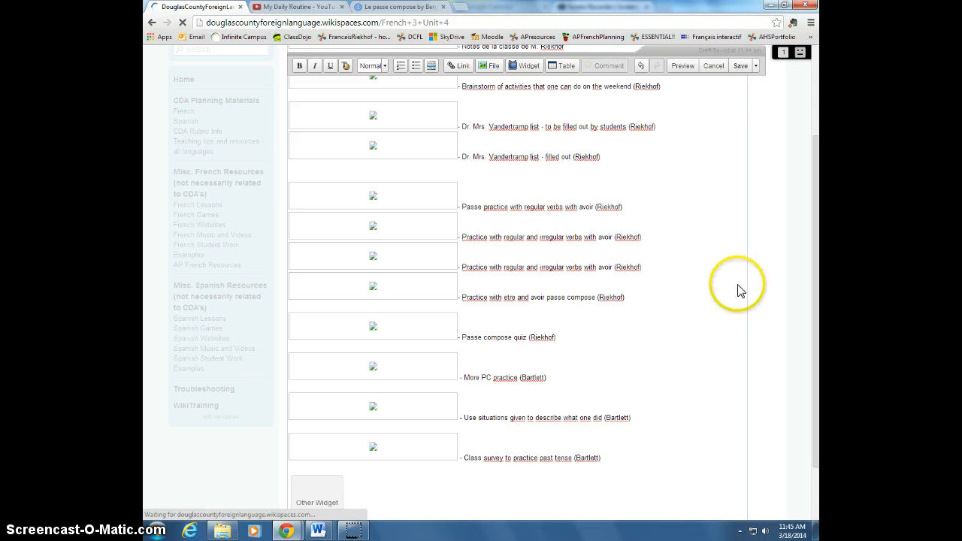
scroll(720, 276, down, 5)
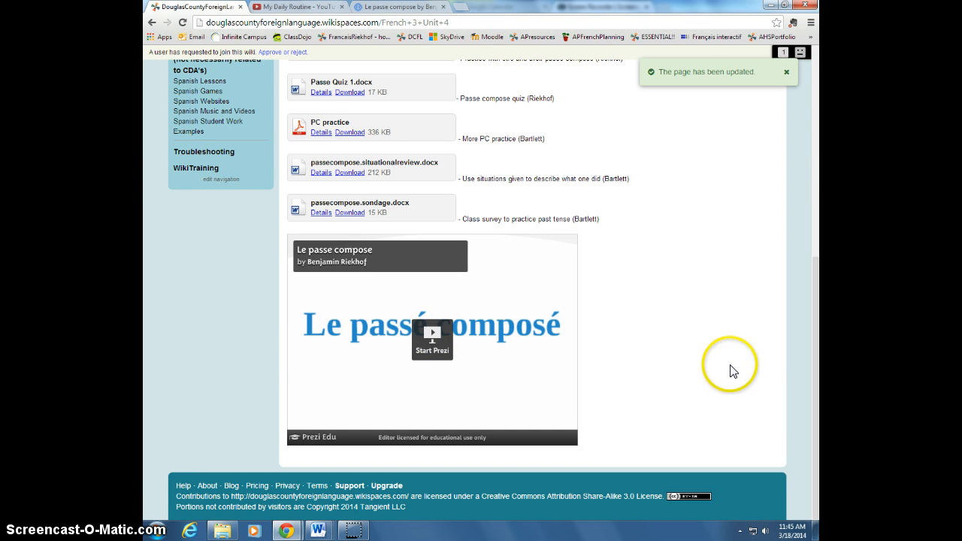
Go back to the wiki's Home page from the French 3 Unit 4 page
scroll(727, 373, up, 2)
scroll(728, 374, up, 3)
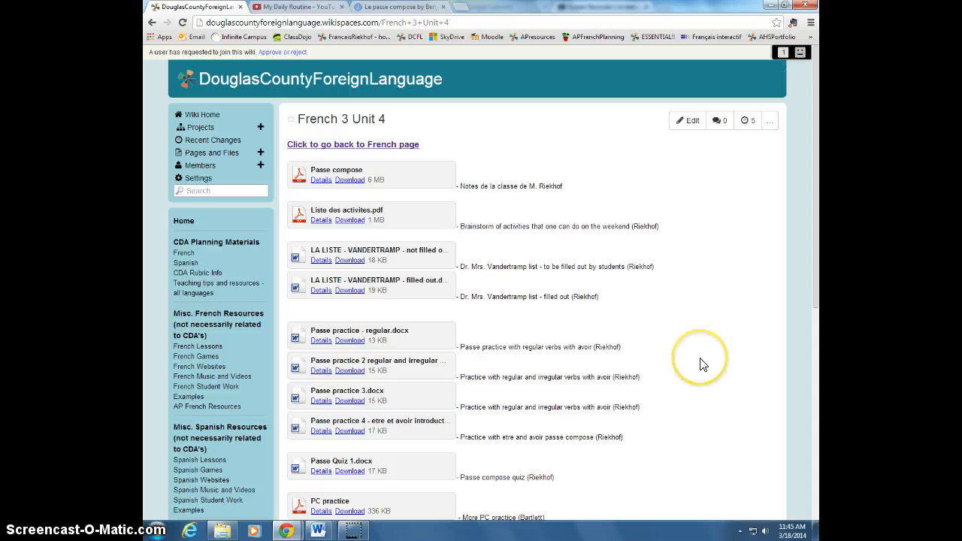
click(183, 220)
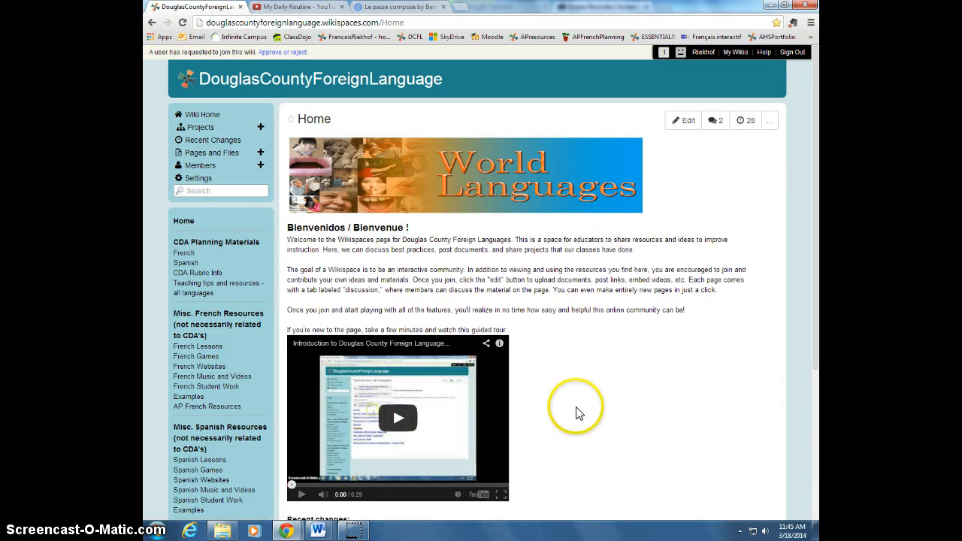
click(569, 385)
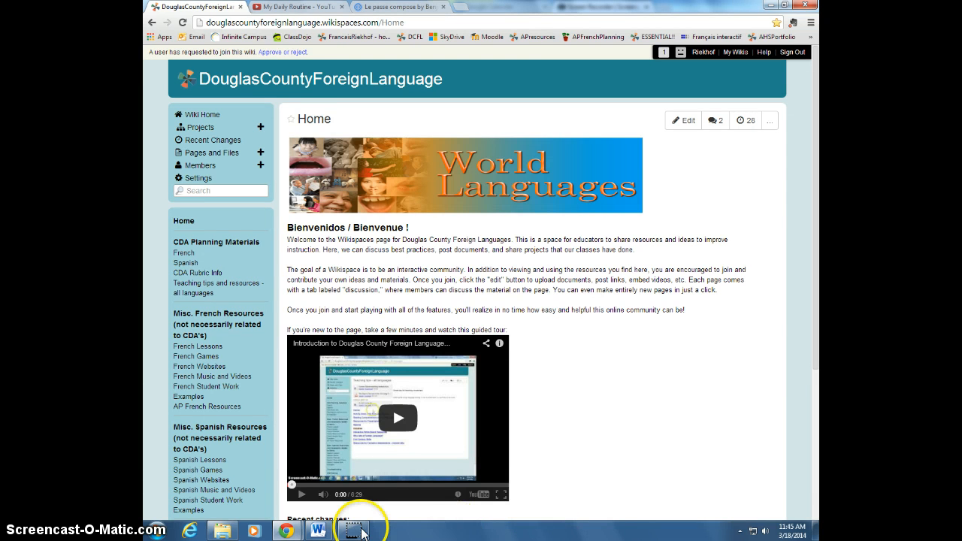
mouse_move(359, 532)
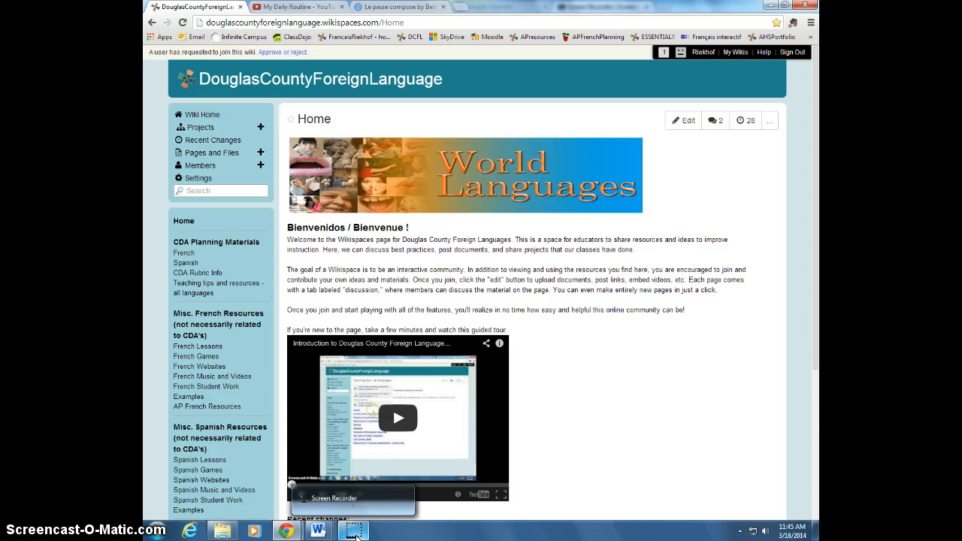
click(355, 534)
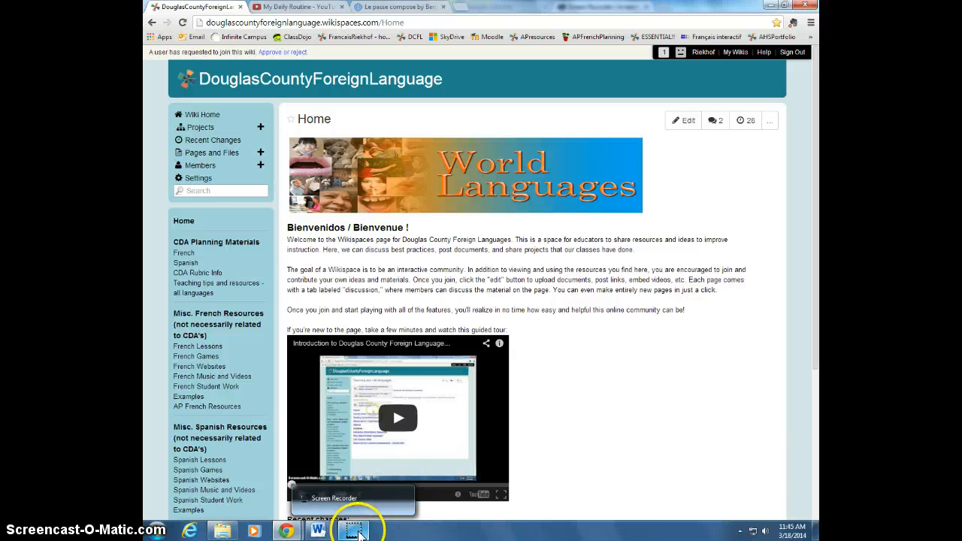